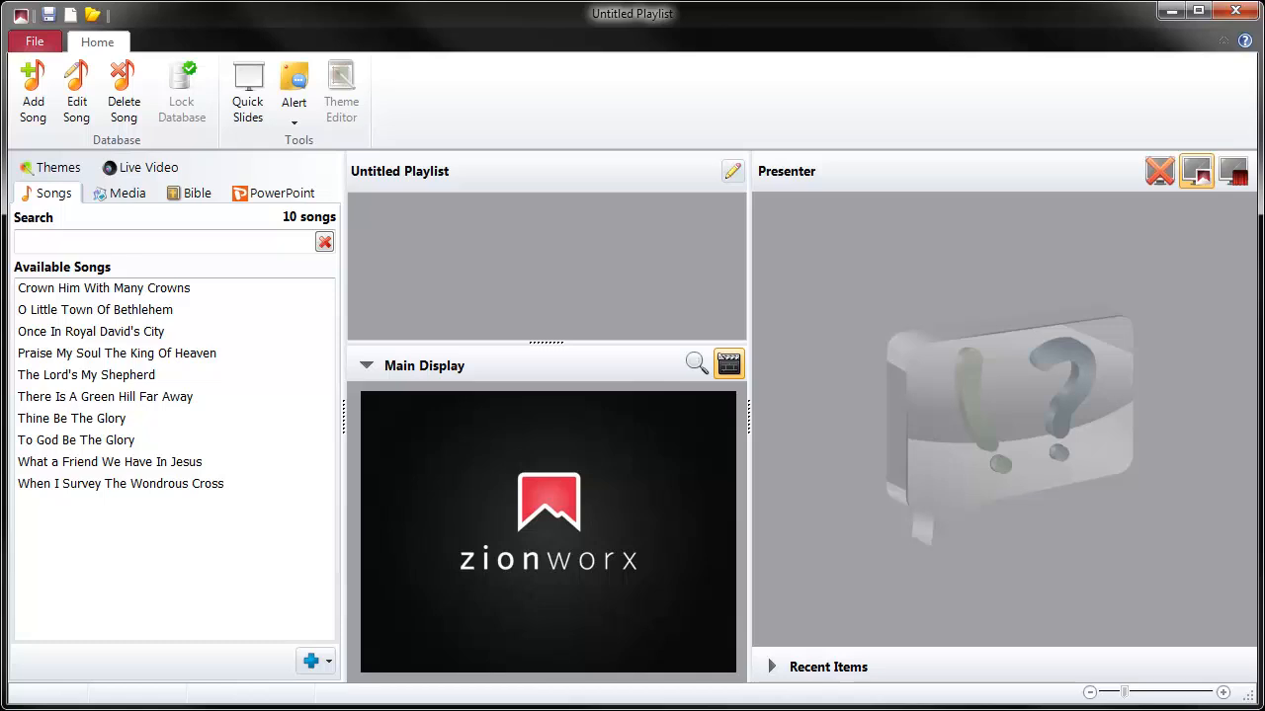
- Review the theme settings and default themes in the program options, then close the options without changes
{"action": "left_click", "coordinate": [34, 41]}
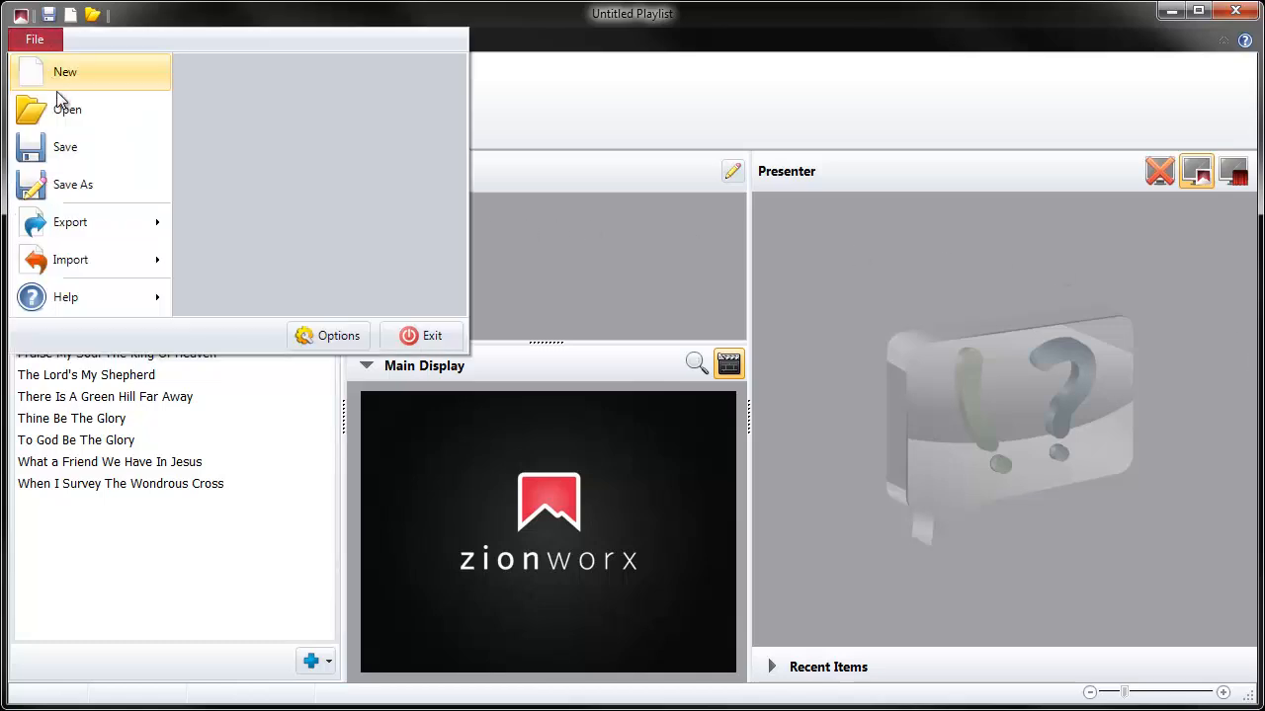
{"action": "left_click", "coordinate": [358, 336]}
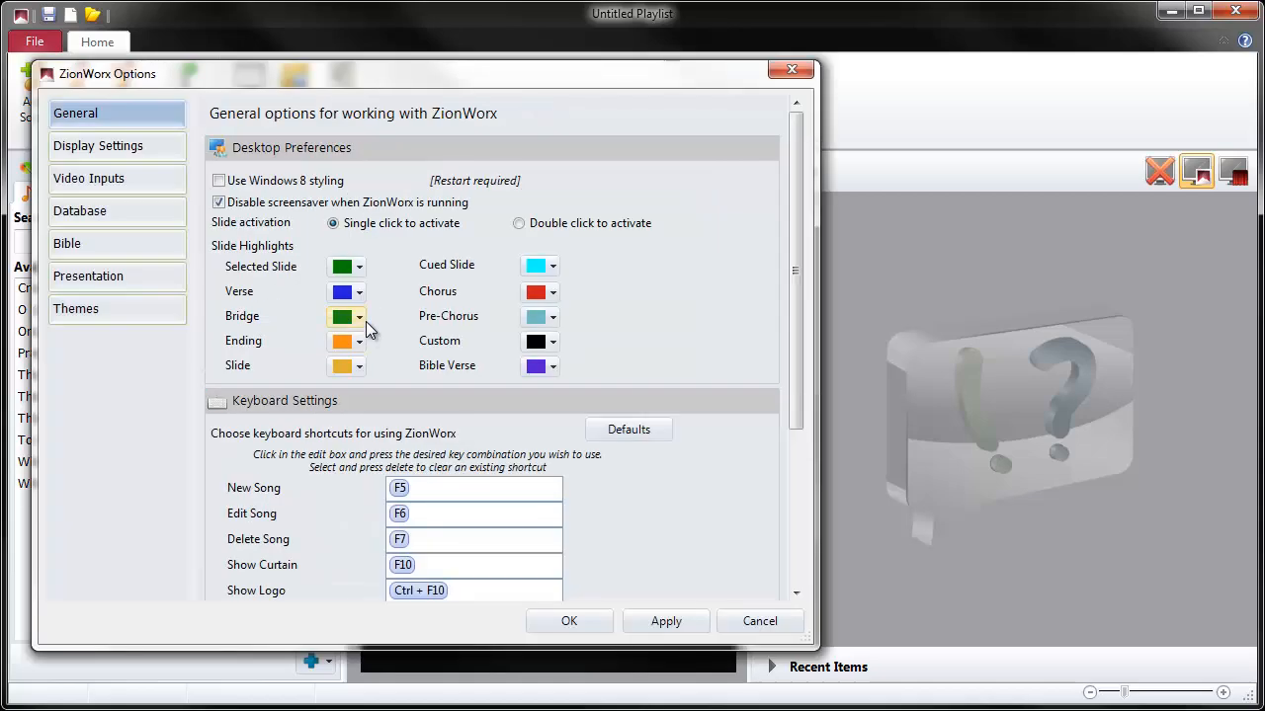
{"action": "left_click", "coordinate": [123, 306]}
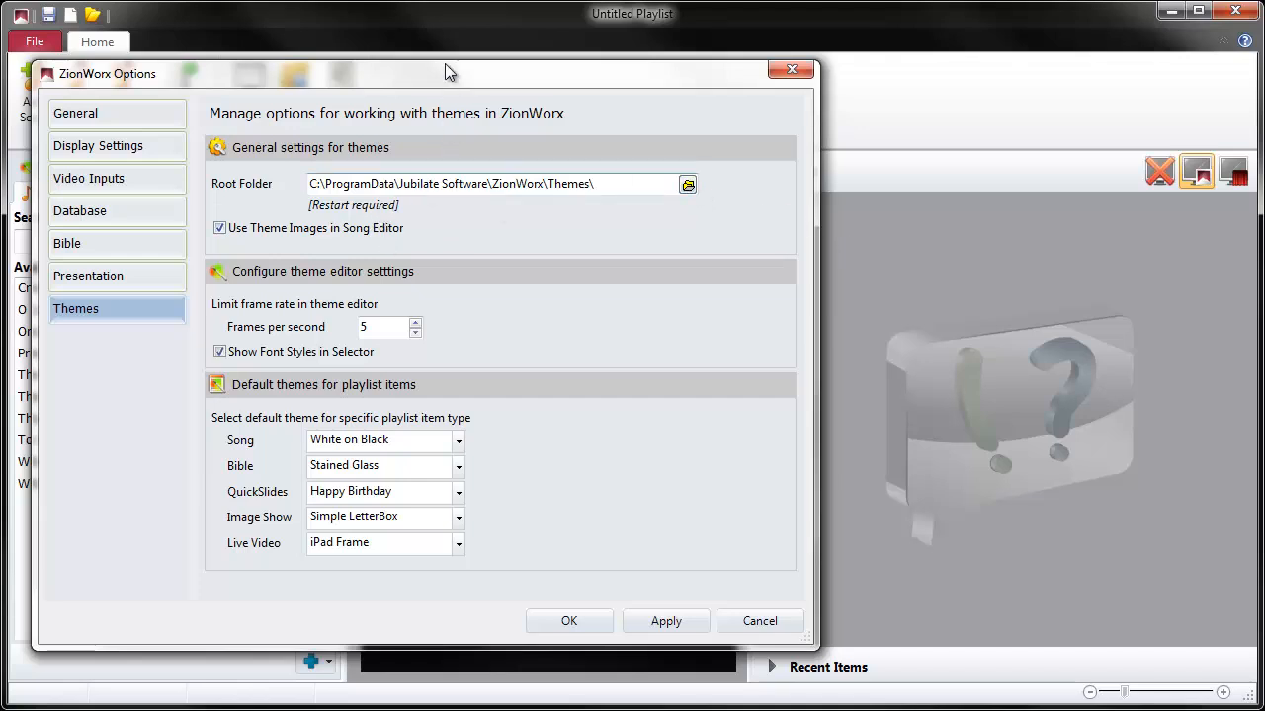
{"action": "left_click_drag", "start_coordinate": [428, 71], "coordinate": [635, 71]}
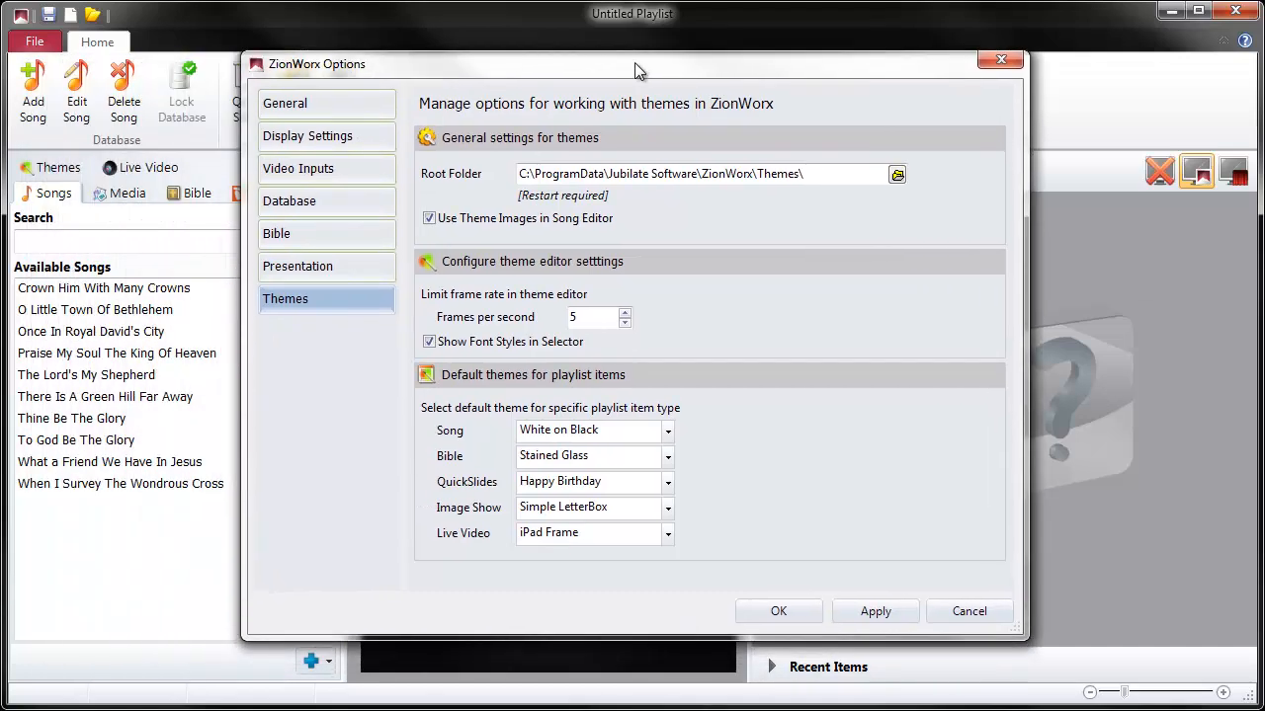
{"action": "left_click", "coordinate": [942, 614]}
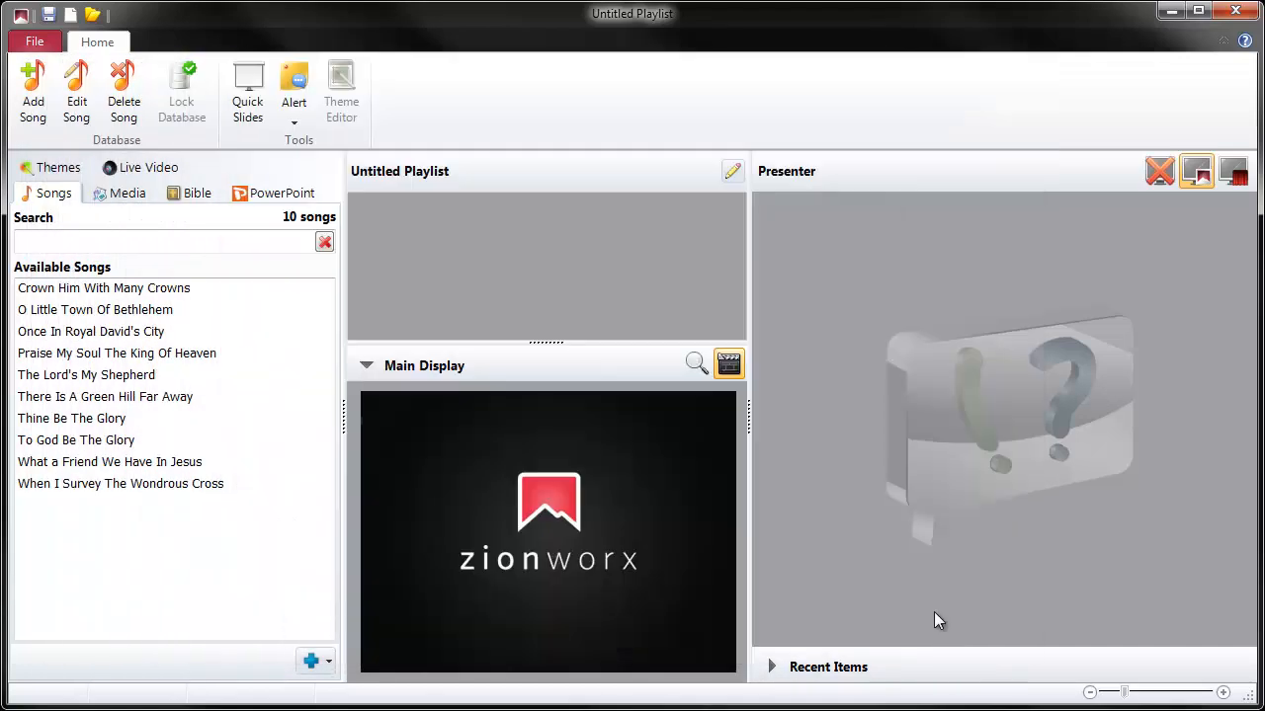
- Add the theme package Single Candle.zwt from the Extra folder to the Themes Library and select the new theme
{"action": "left_click", "coordinate": [61, 175]}
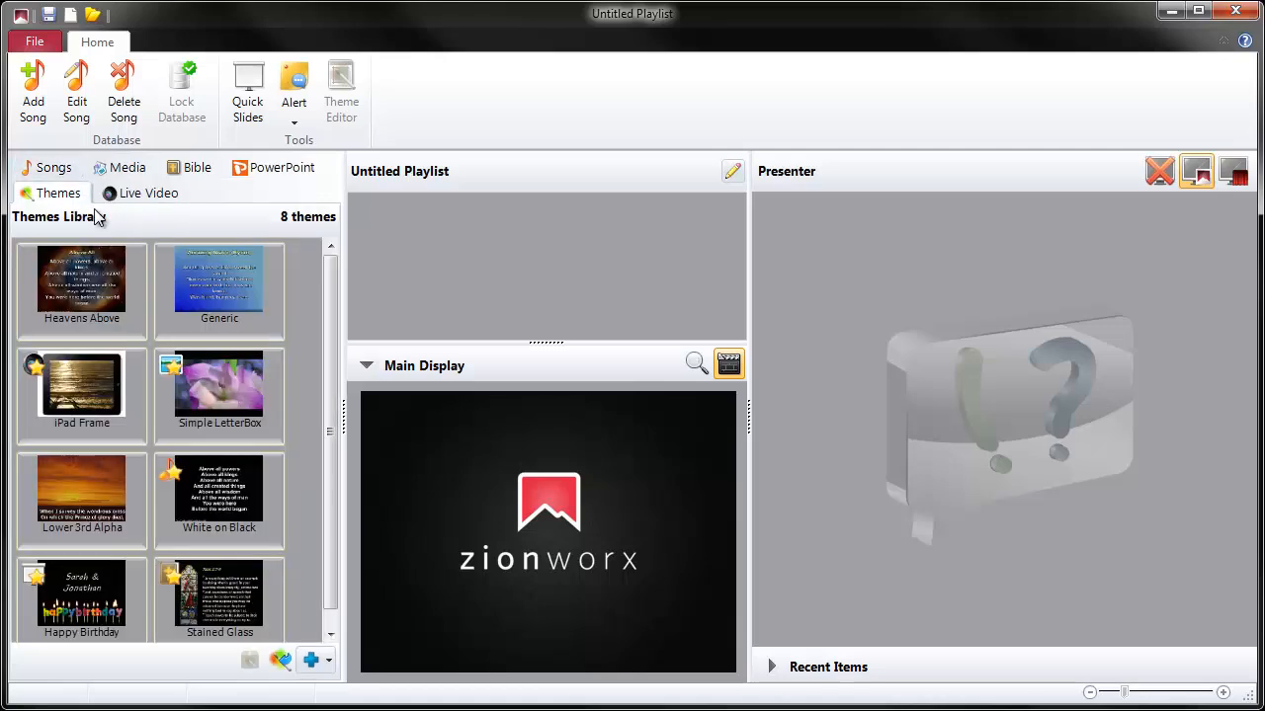
{"action": "mouse_move", "coordinate": [128, 283]}
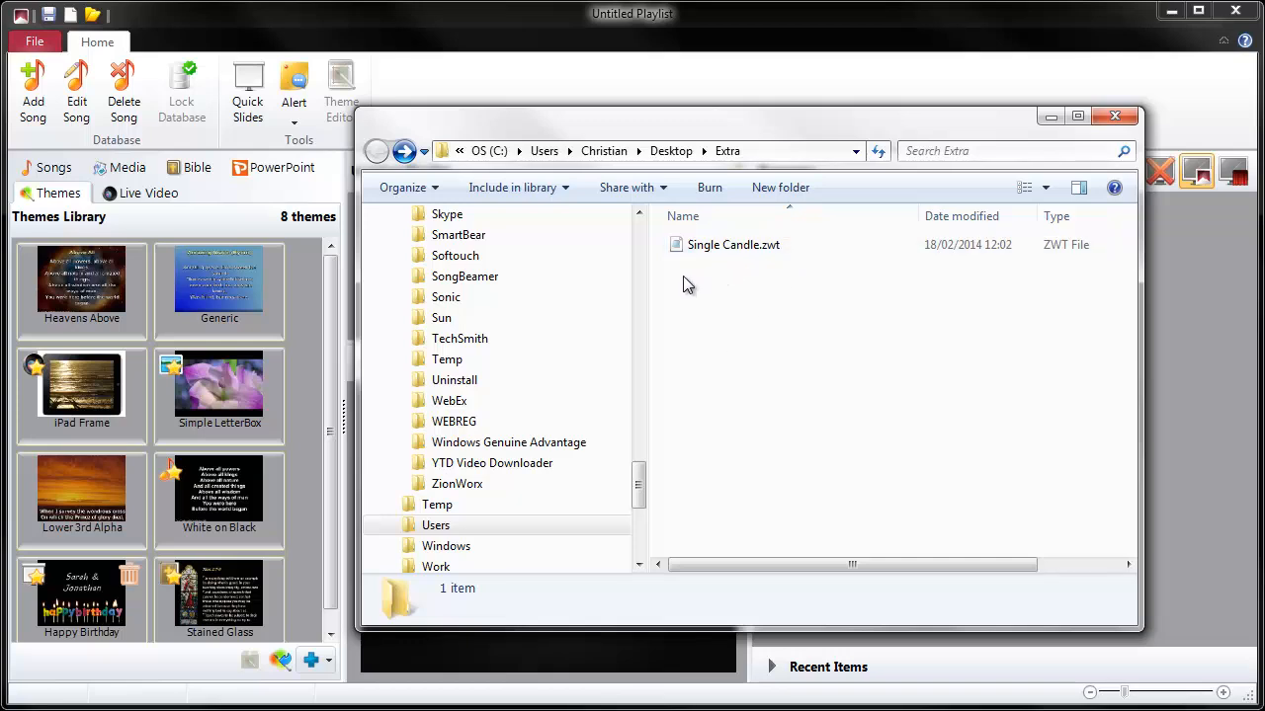
{"action": "left_click_drag", "start_coordinate": [732, 126], "coordinate": [823, 91]}
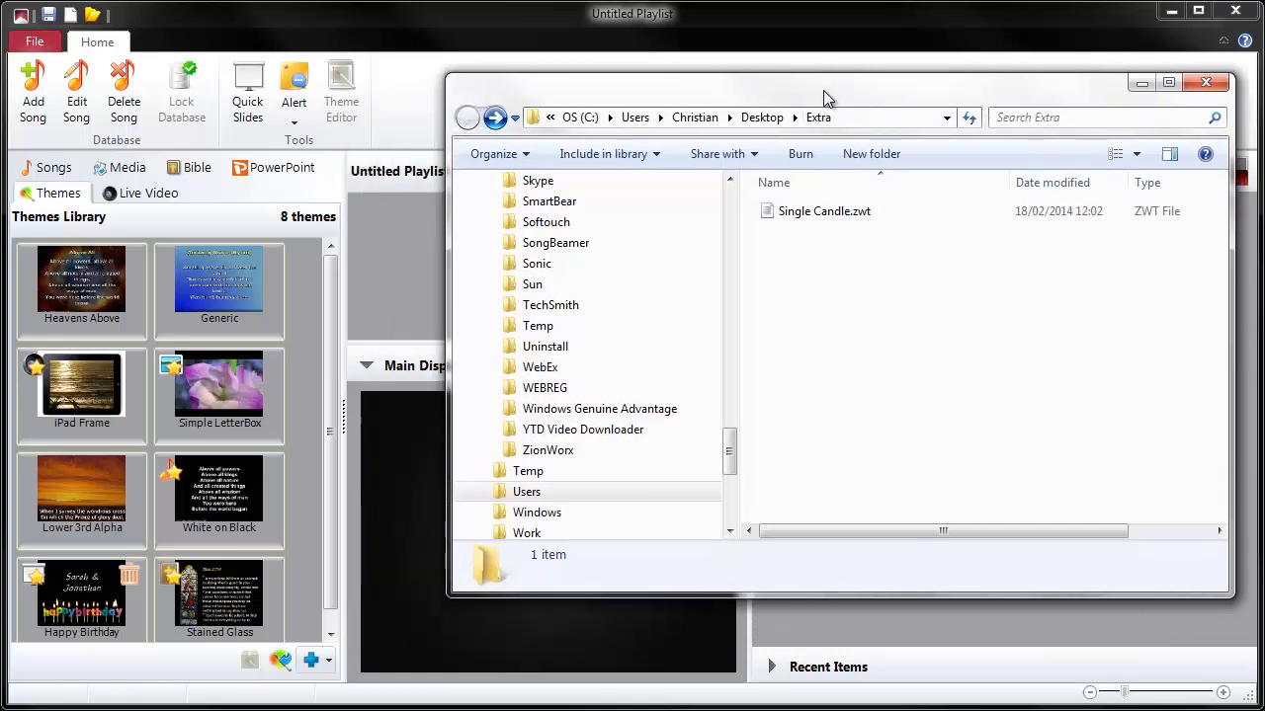
{"action": "left_click", "coordinate": [790, 219]}
{"action": "left_click_drag", "start_coordinate": [789, 213], "coordinate": [425, 470]}
{"action": "left_click_drag", "start_coordinate": [335, 491], "coordinate": [306, 478]}
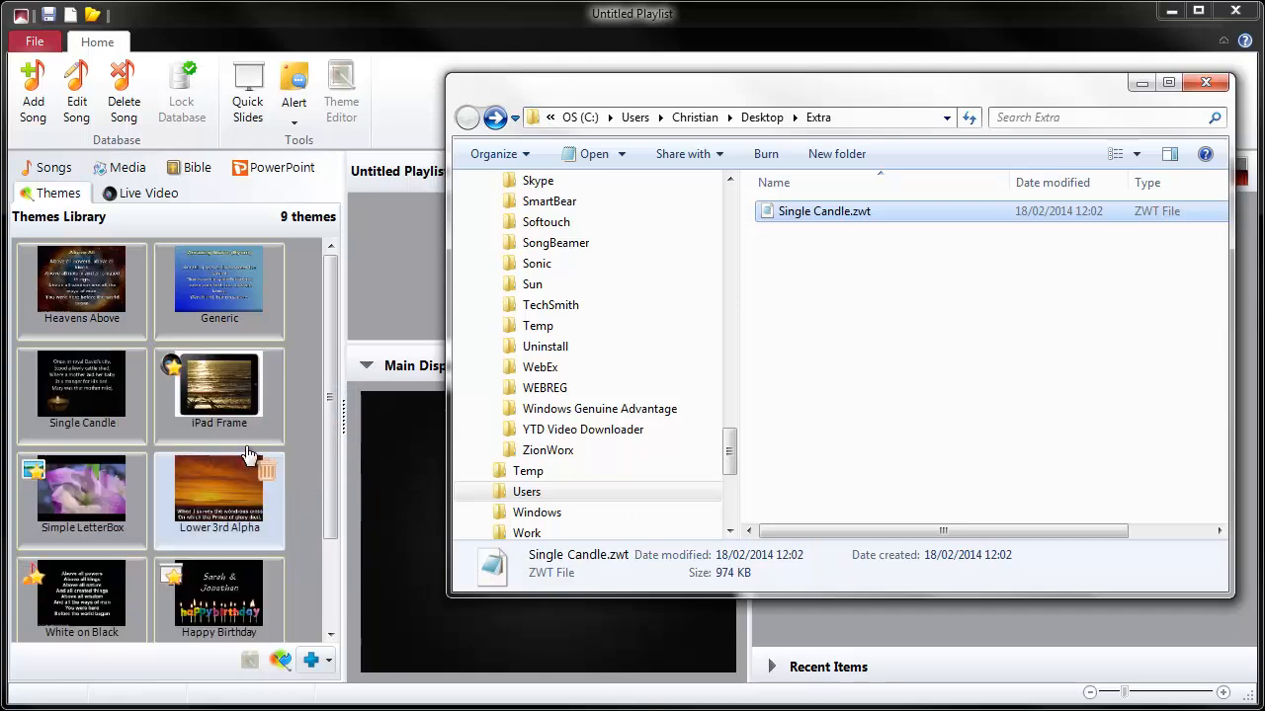
{"action": "left_click", "coordinate": [87, 404]}
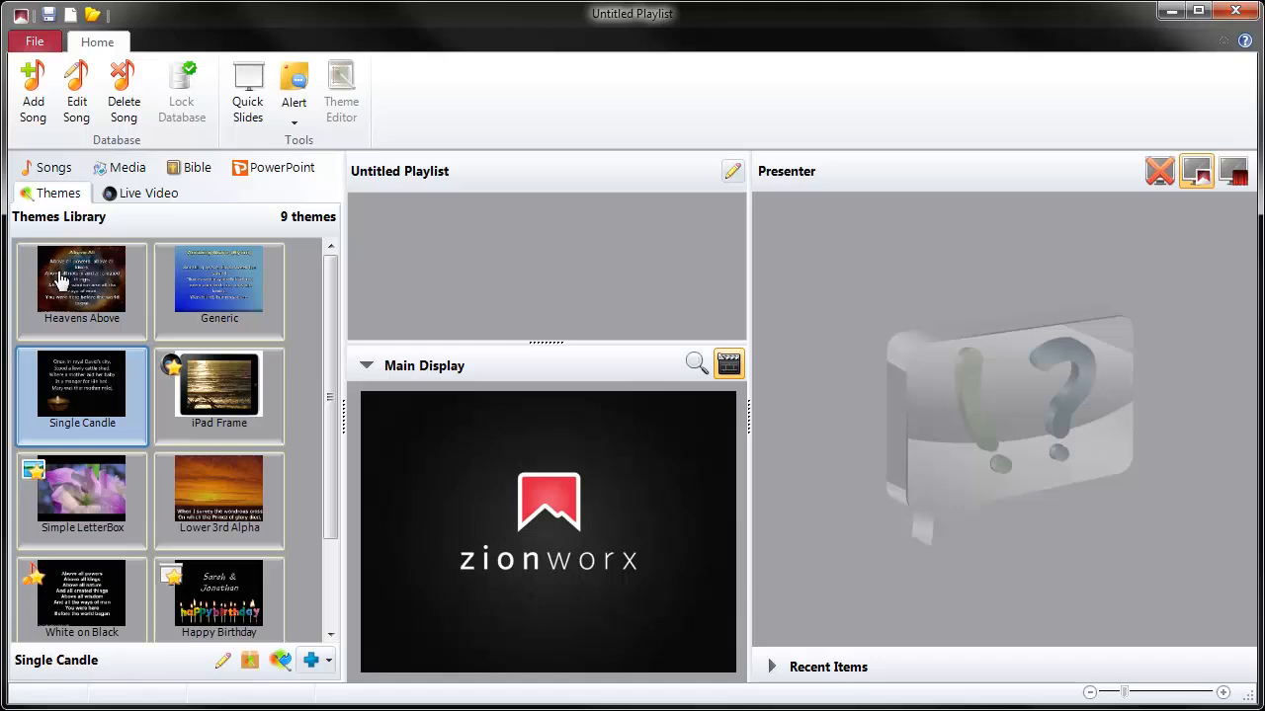
{"action": "left_click", "coordinate": [221, 514]}
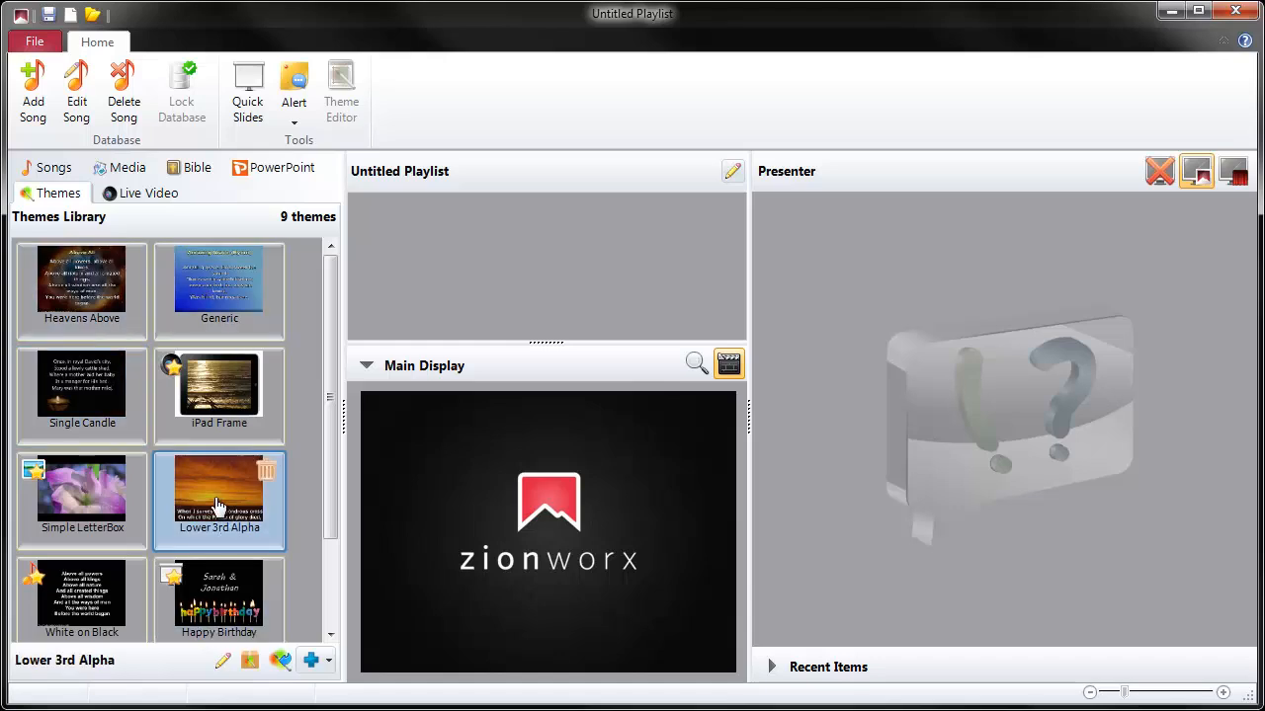
{"action": "left_click", "coordinate": [249, 661]}
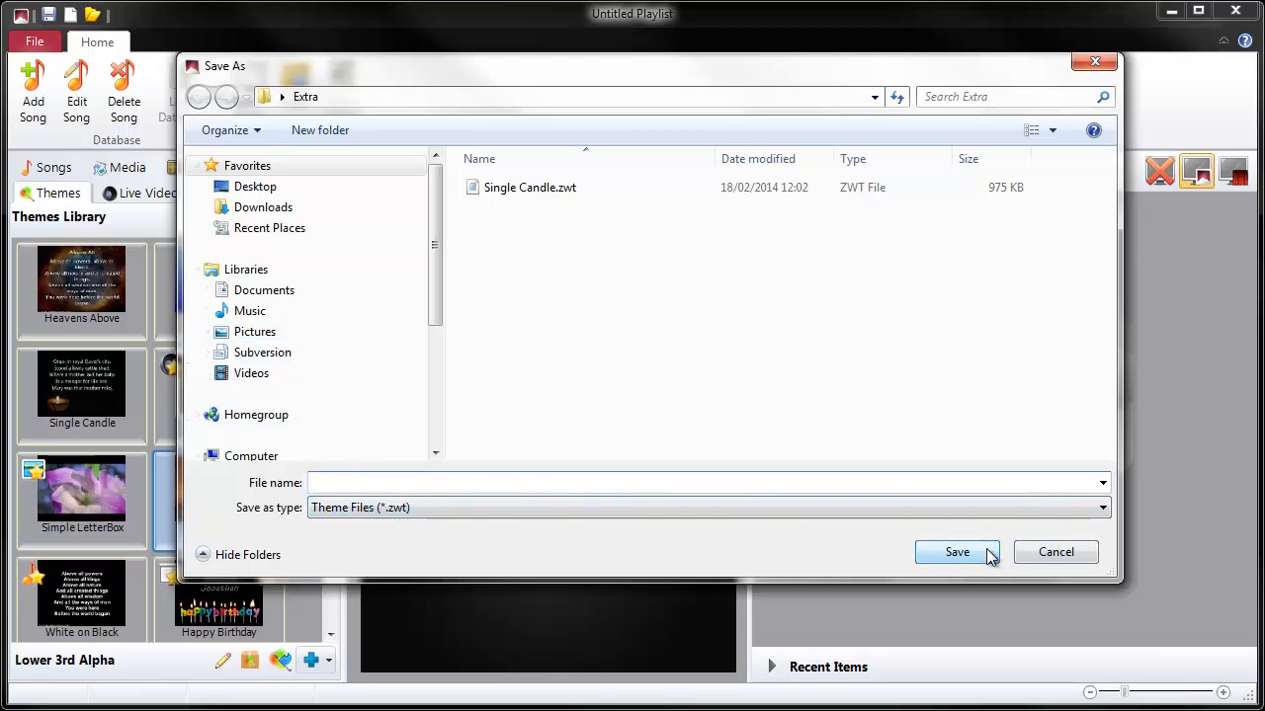
{"action": "left_click", "coordinate": [1053, 552]}
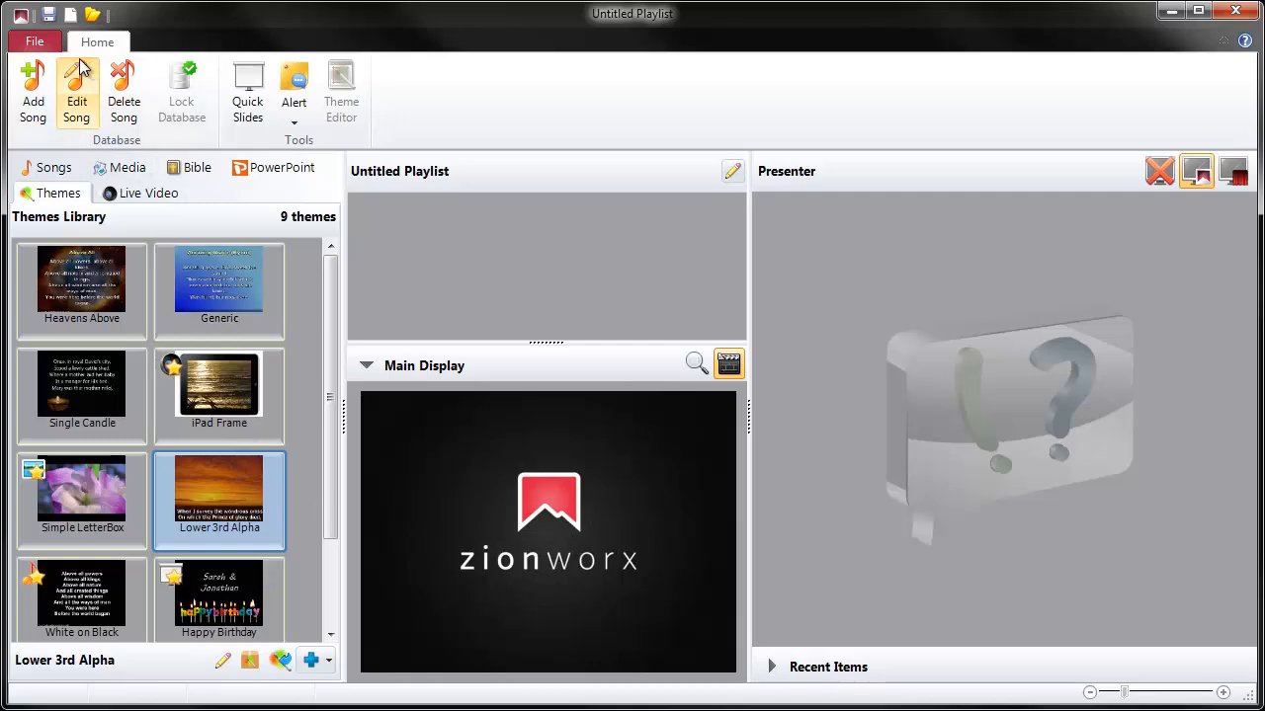
- Compare the default themes per playlist item type in the program options with the marked themes in the Themes Library
{"action": "left_click", "coordinate": [44, 41]}
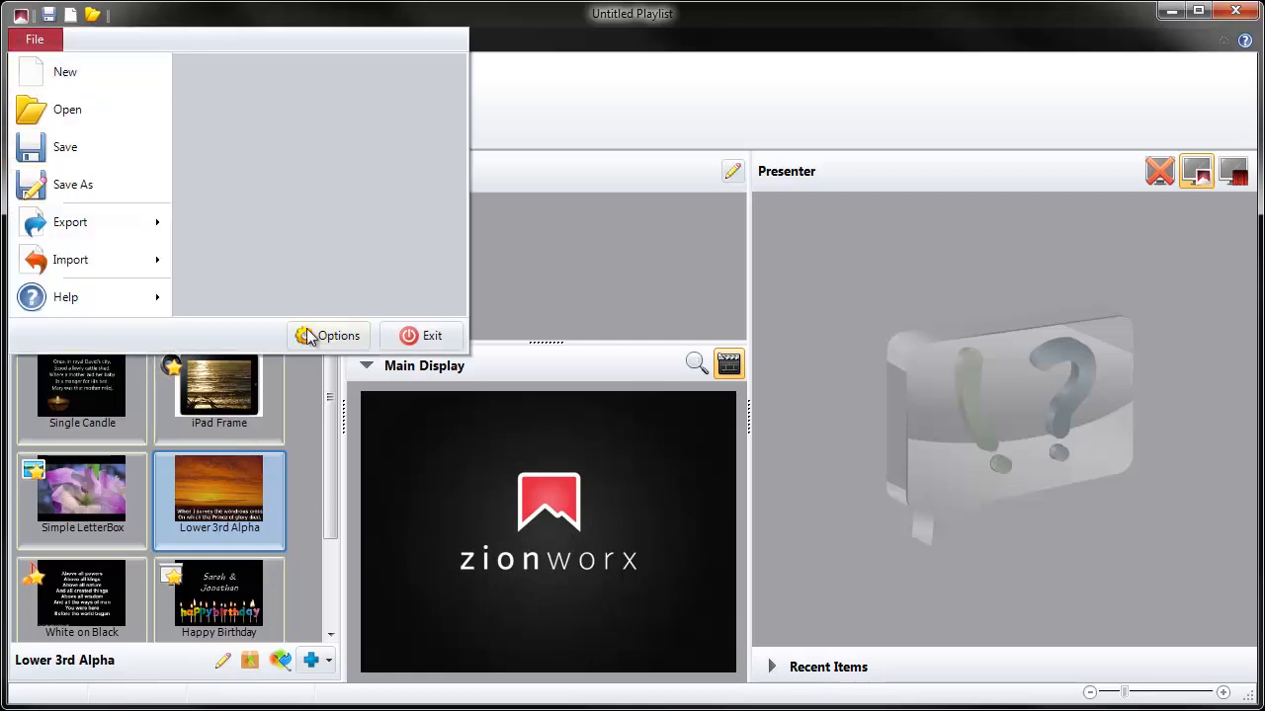
{"action": "left_click", "coordinate": [318, 338]}
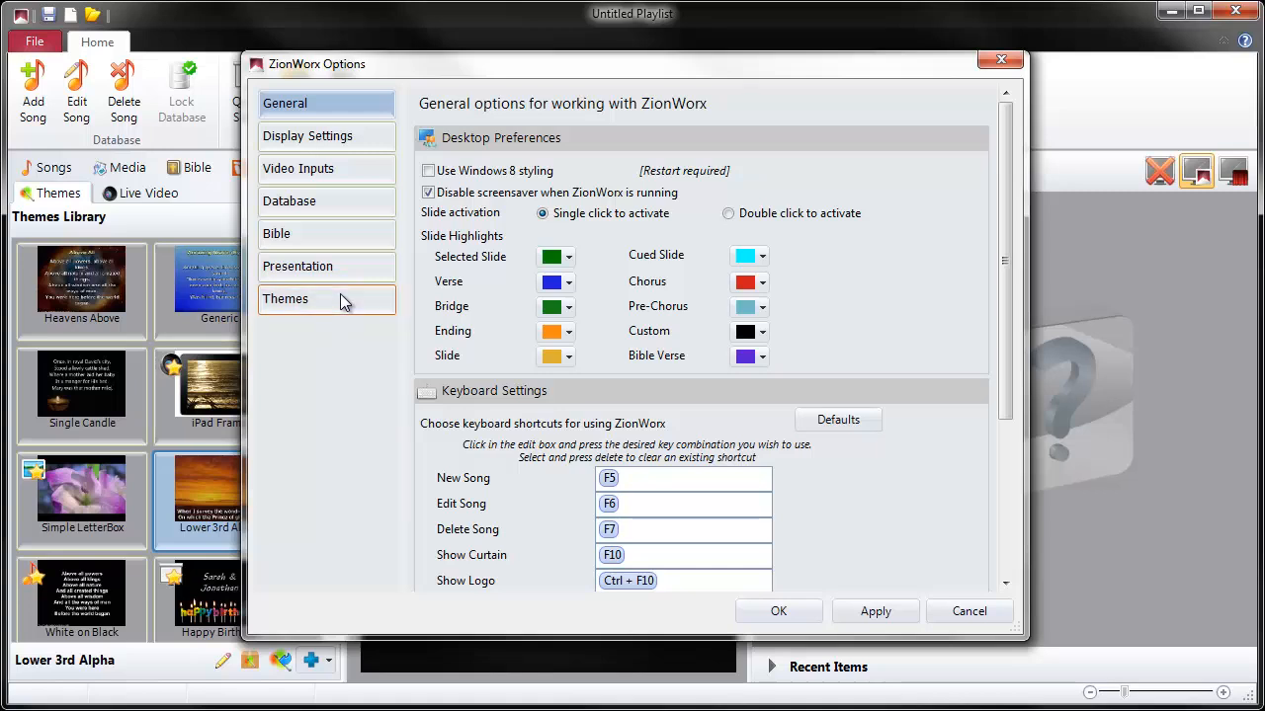
{"action": "left_click", "coordinate": [343, 301]}
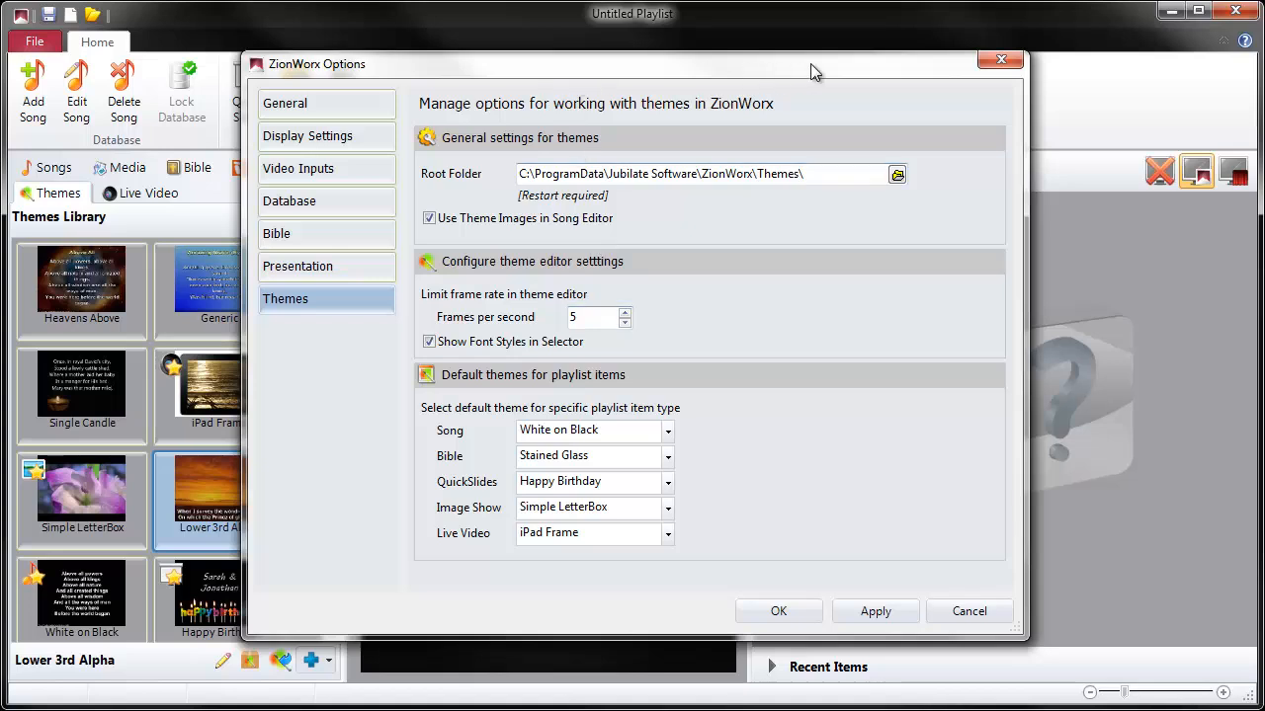
{"action": "left_click_drag", "start_coordinate": [903, 63], "coordinate": [1040, 35]}
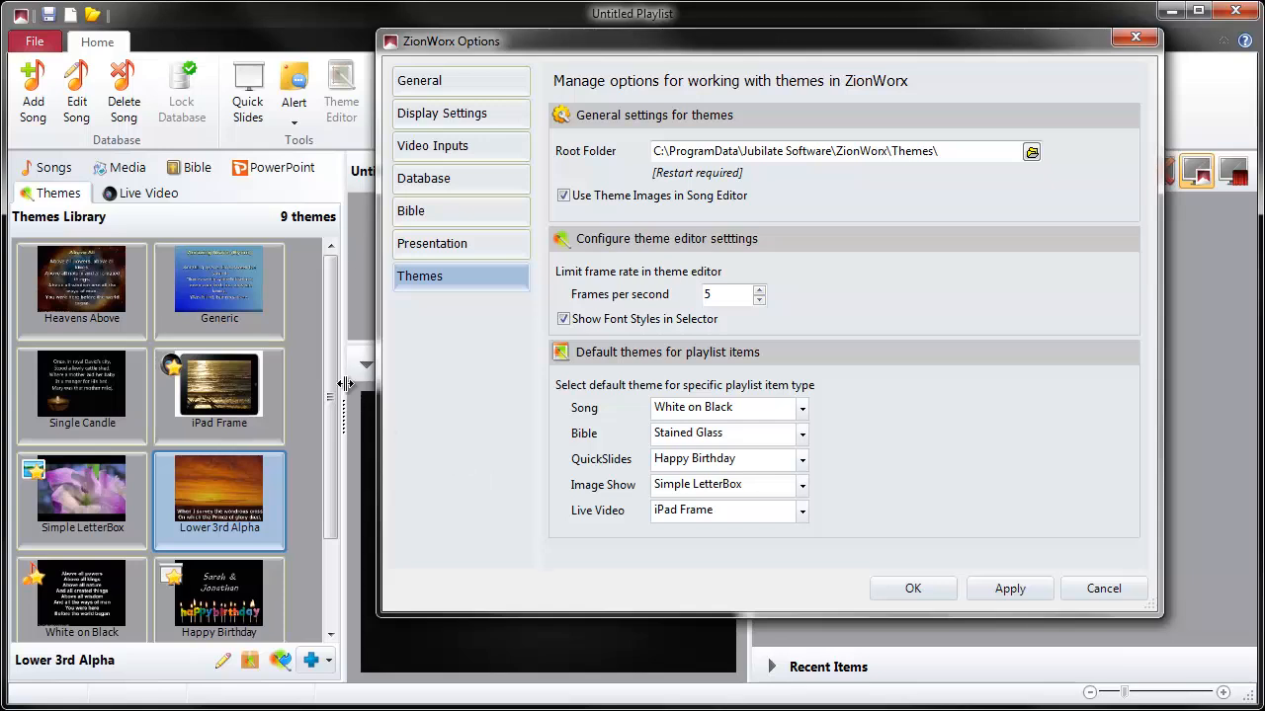
{"action": "scroll", "coordinate": [313, 449], "scroll_direction": "down", "scroll_amount": 1}
{"action": "scroll", "coordinate": [313, 449], "scroll_direction": "down", "scroll_amount": 1}
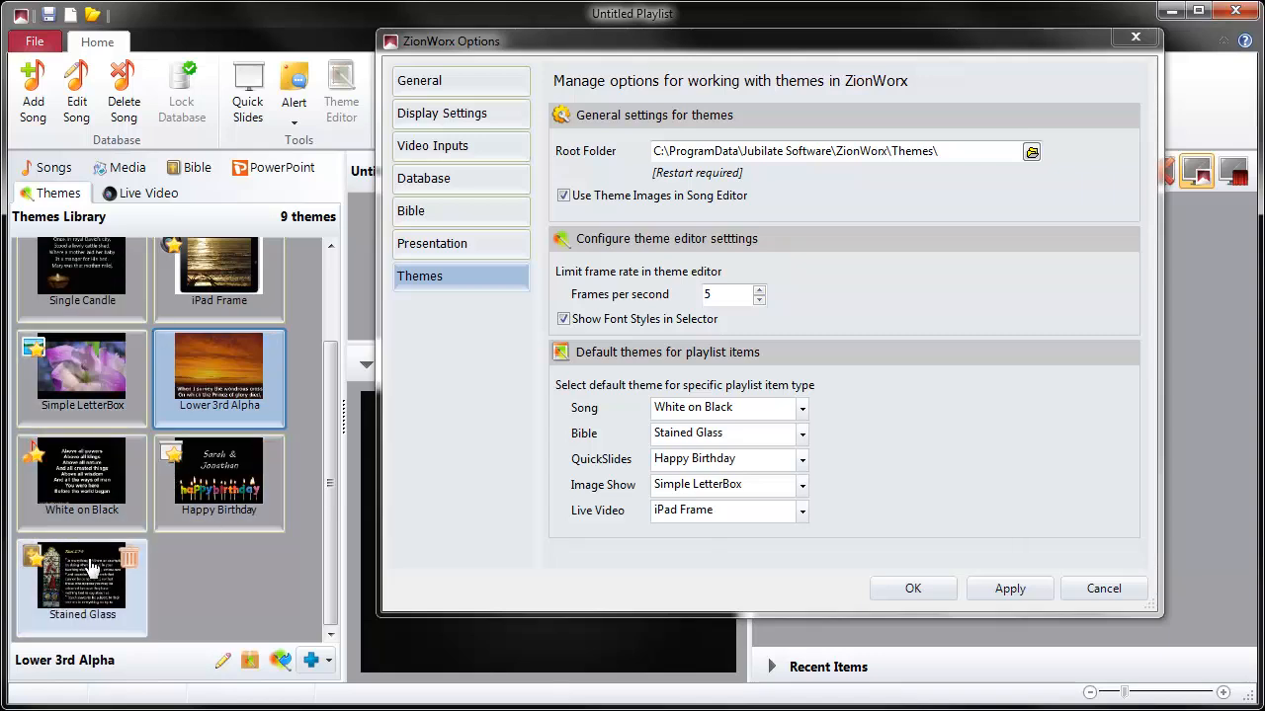
{"action": "left_click_drag", "start_coordinate": [329, 431], "coordinate": [335, 324]}
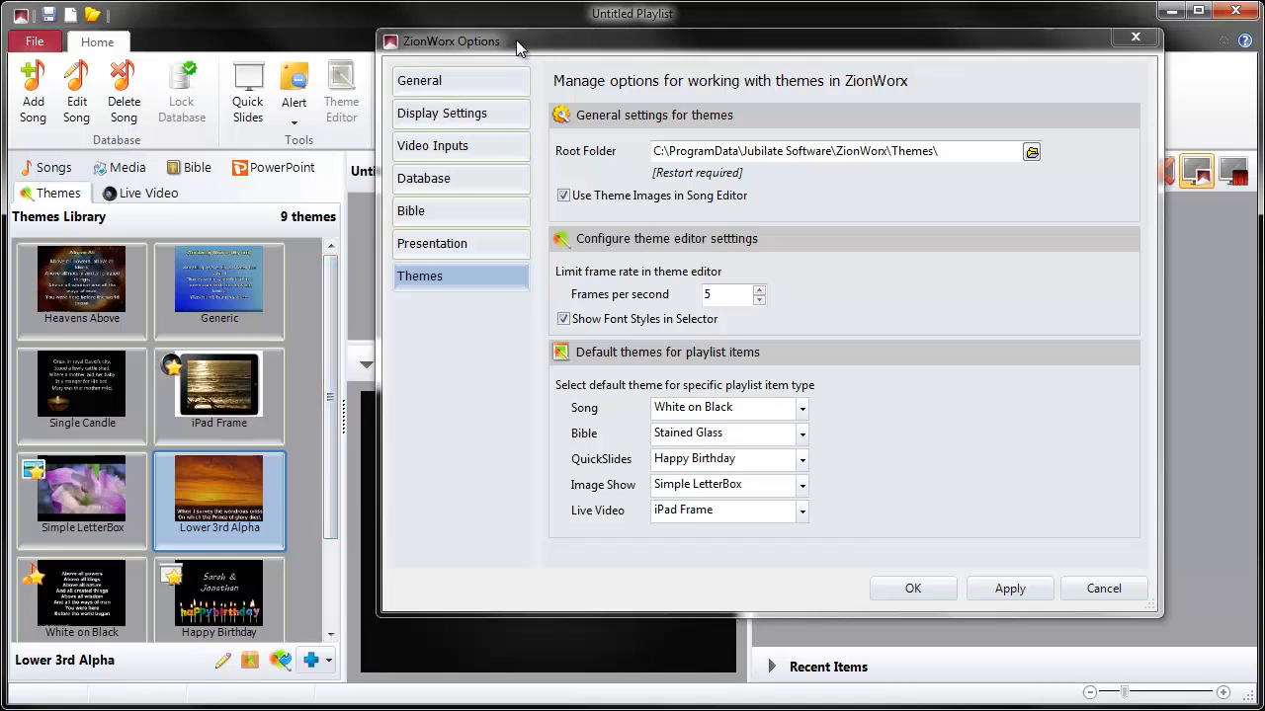
{"action": "left_click_drag", "start_coordinate": [515, 40], "coordinate": [657, 51]}
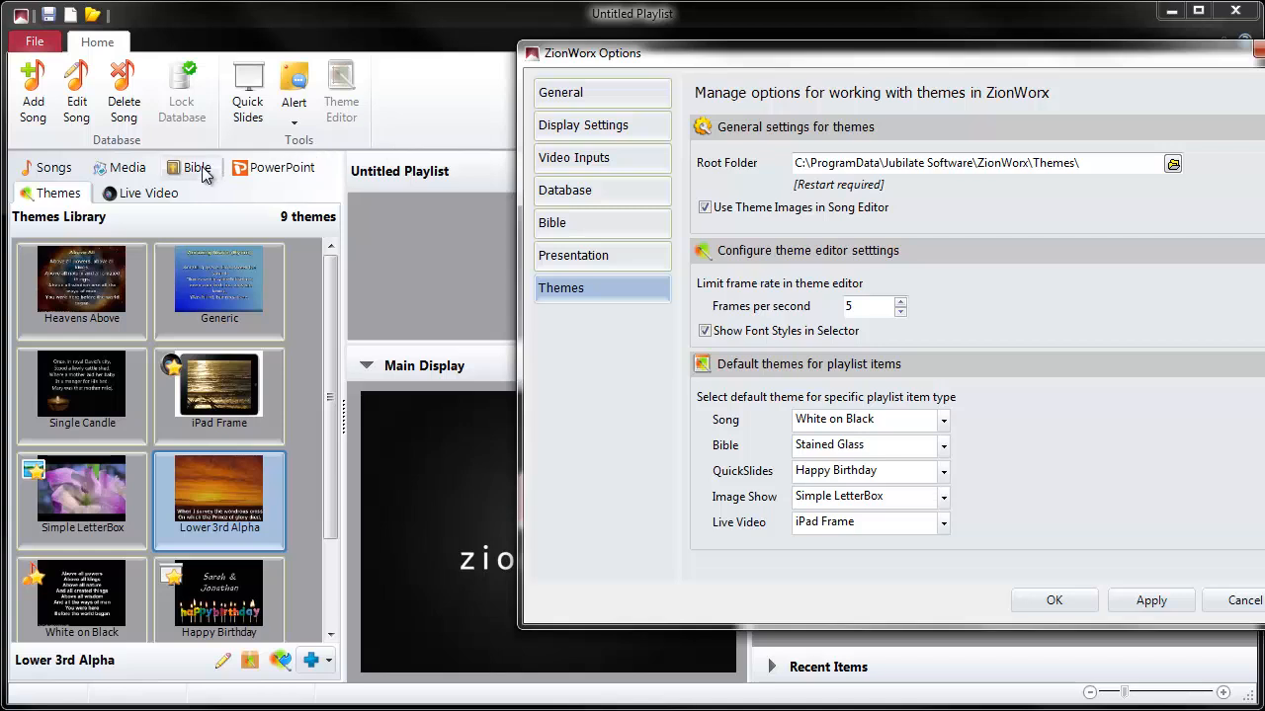
{"action": "left_click", "coordinate": [1252, 55]}
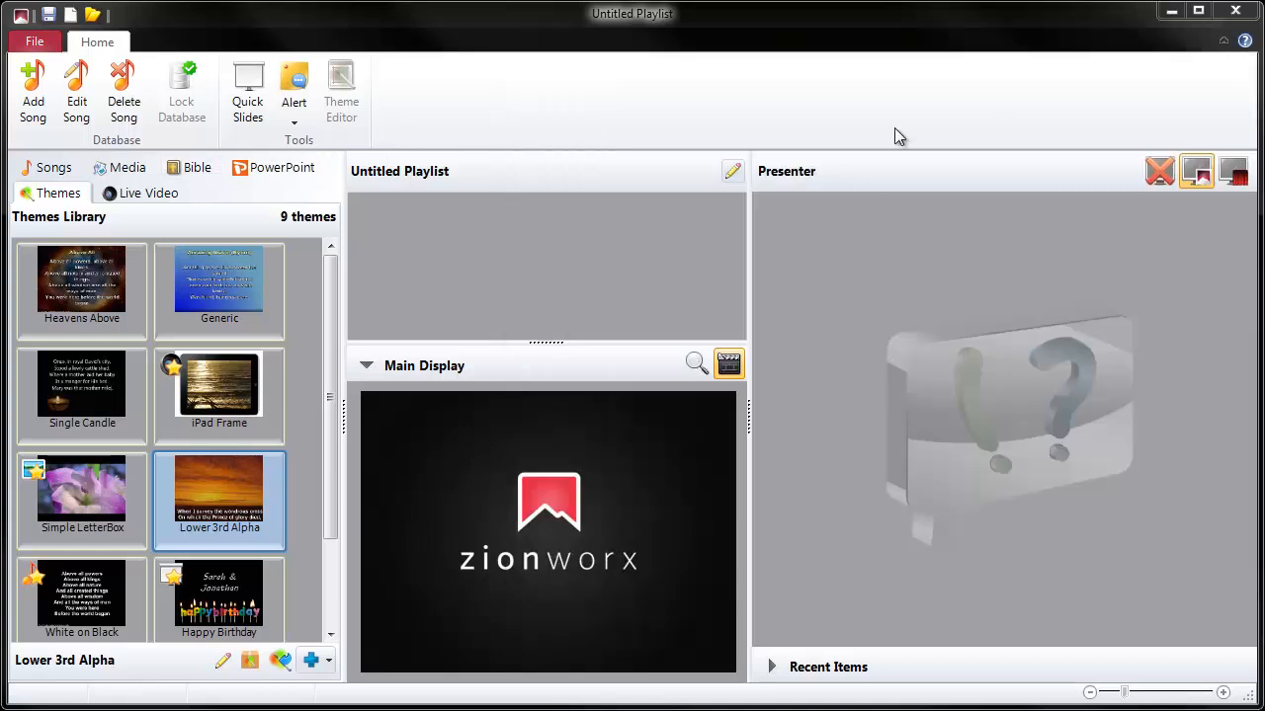
- Load Deuteronomy chapter 6 from the Bible Gateway source
{"action": "left_click", "coordinate": [200, 170]}
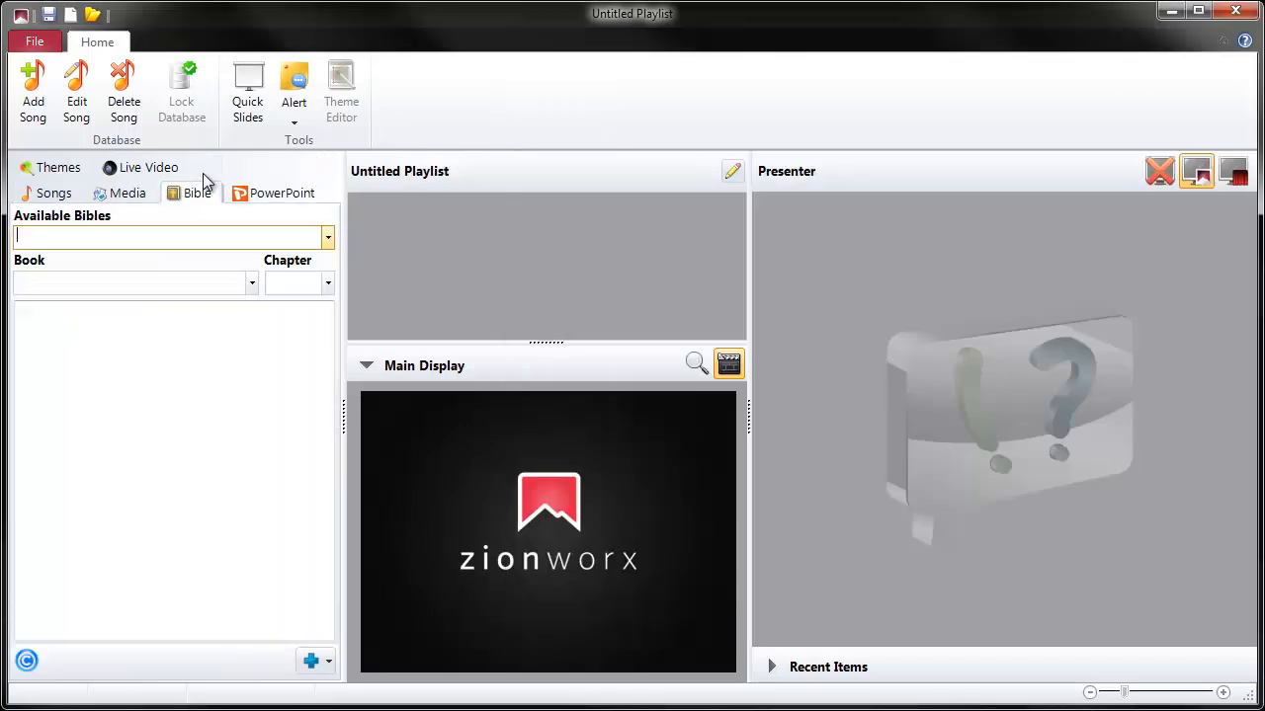
{"action": "left_click", "coordinate": [324, 238]}
{"action": "left_click", "coordinate": [261, 259]}
{"action": "left_click", "coordinate": [252, 327]}
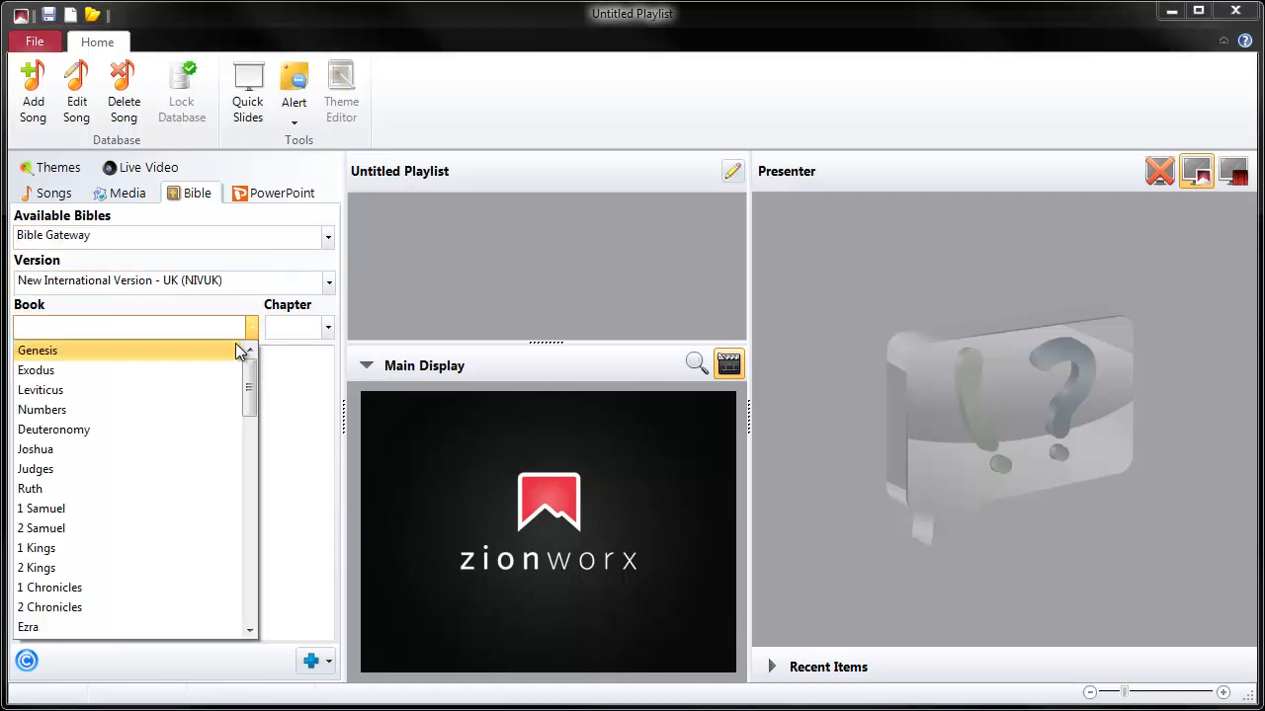
{"action": "left_click", "coordinate": [168, 439]}
{"action": "left_click", "coordinate": [326, 330]}
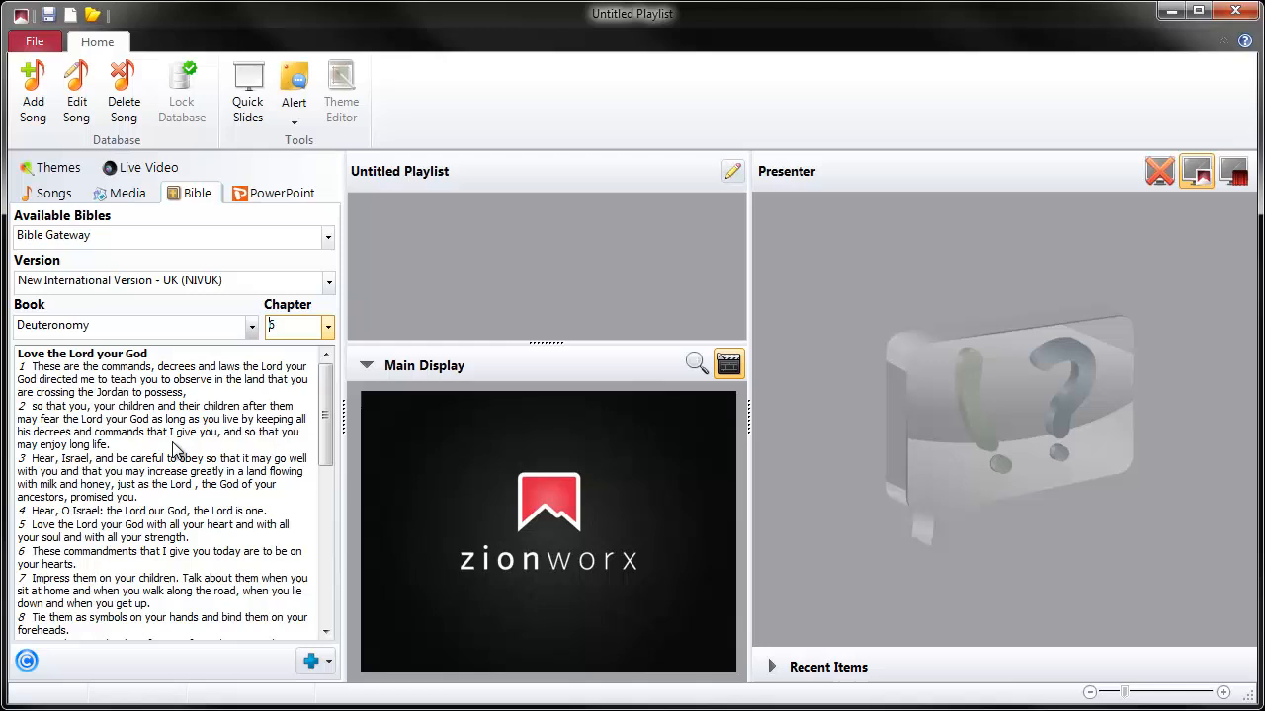
- Add Deuteronomy 6:1-2 to the playlist and present its first slide on the main display
{"action": "left_click", "coordinate": [108, 387]}
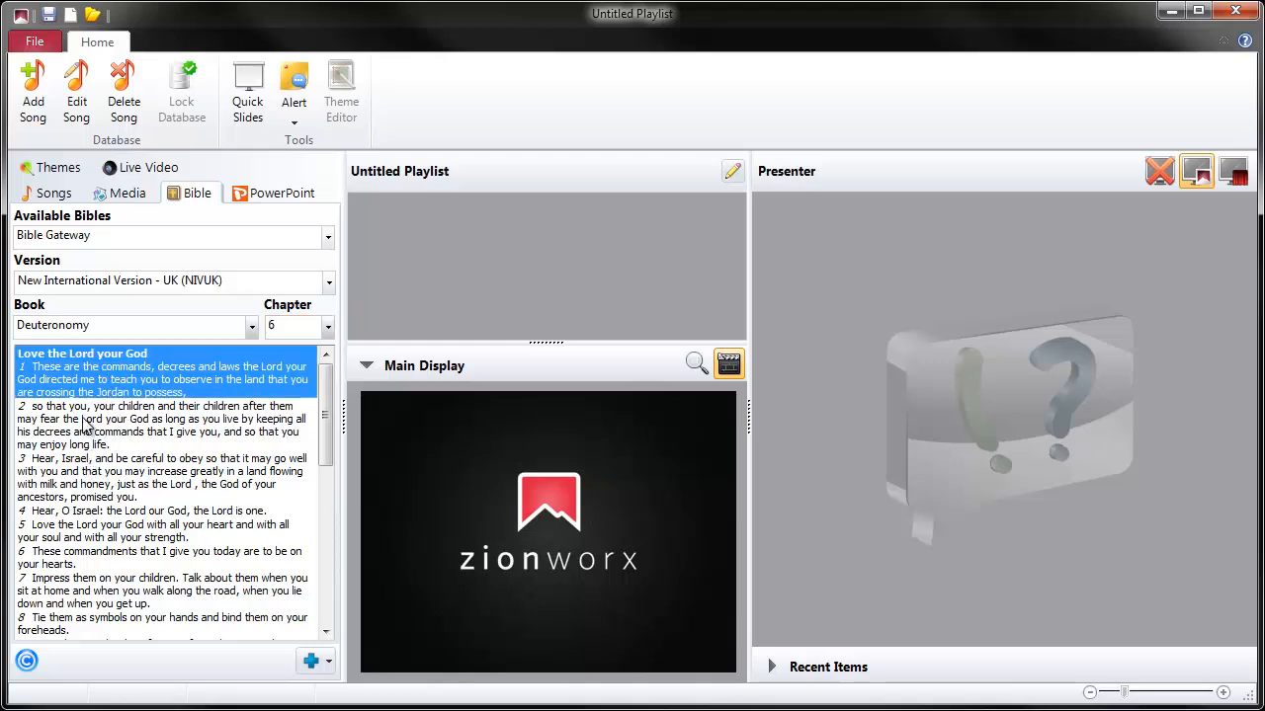
{"action": "left_click", "coordinate": [82, 446], "text": "shift"}
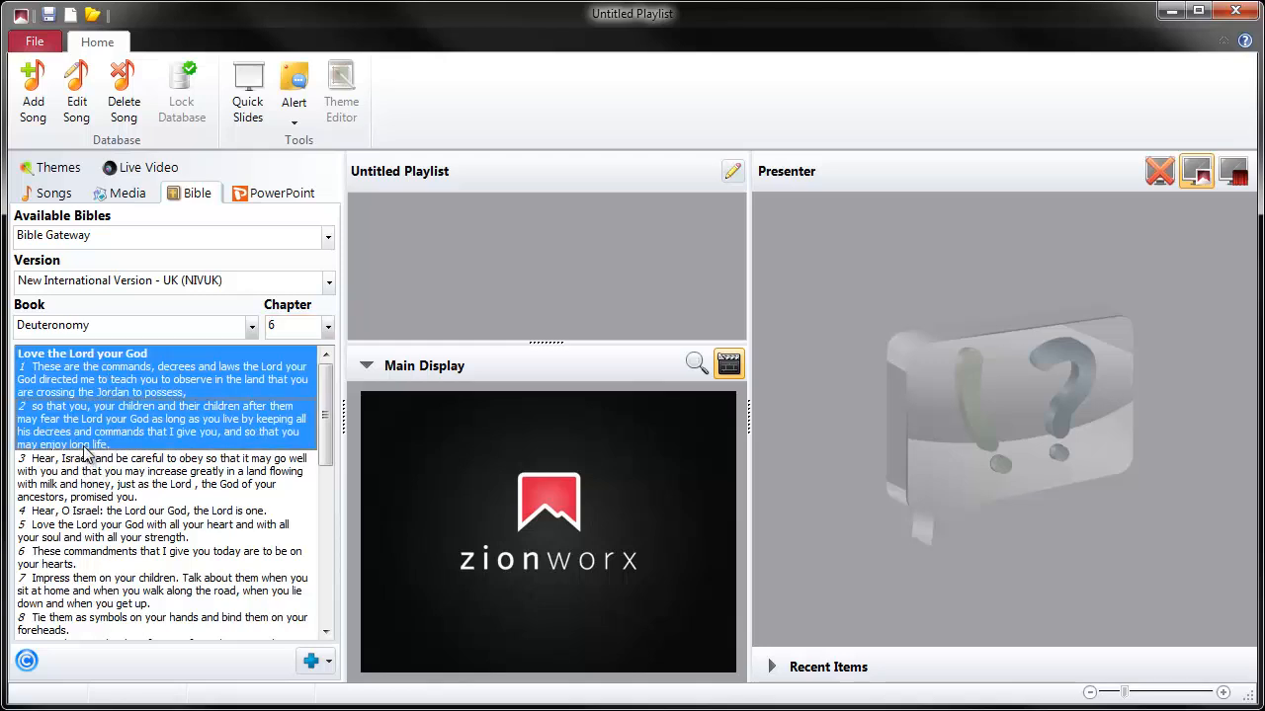
{"action": "left_click_drag", "start_coordinate": [50, 436], "coordinate": [499, 225]}
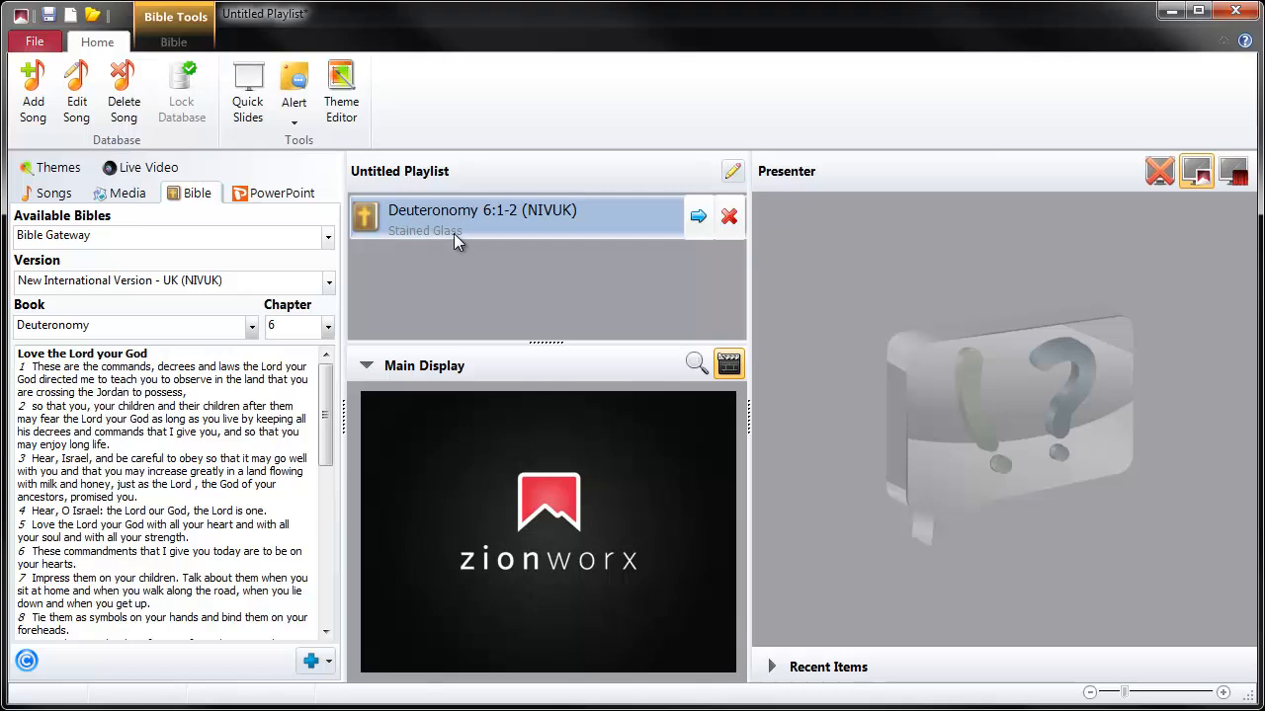
{"action": "left_click", "coordinate": [697, 217]}
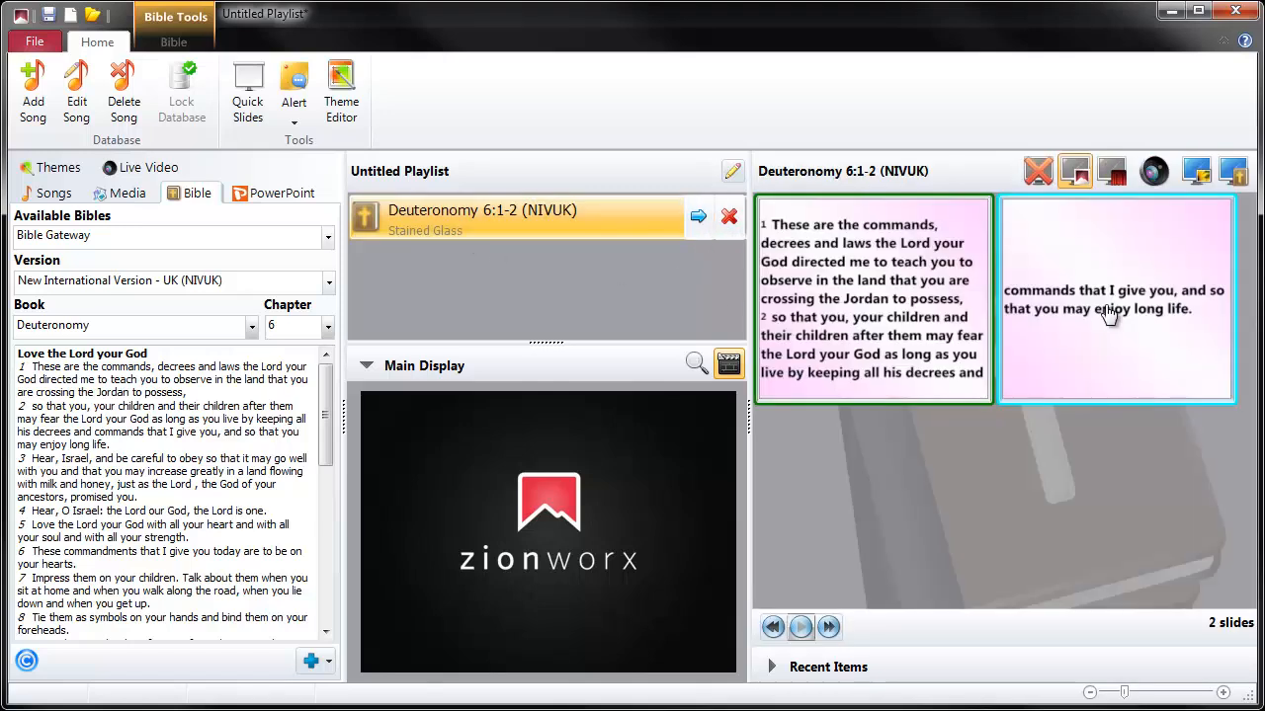
{"action": "left_click", "coordinate": [1232, 175]}
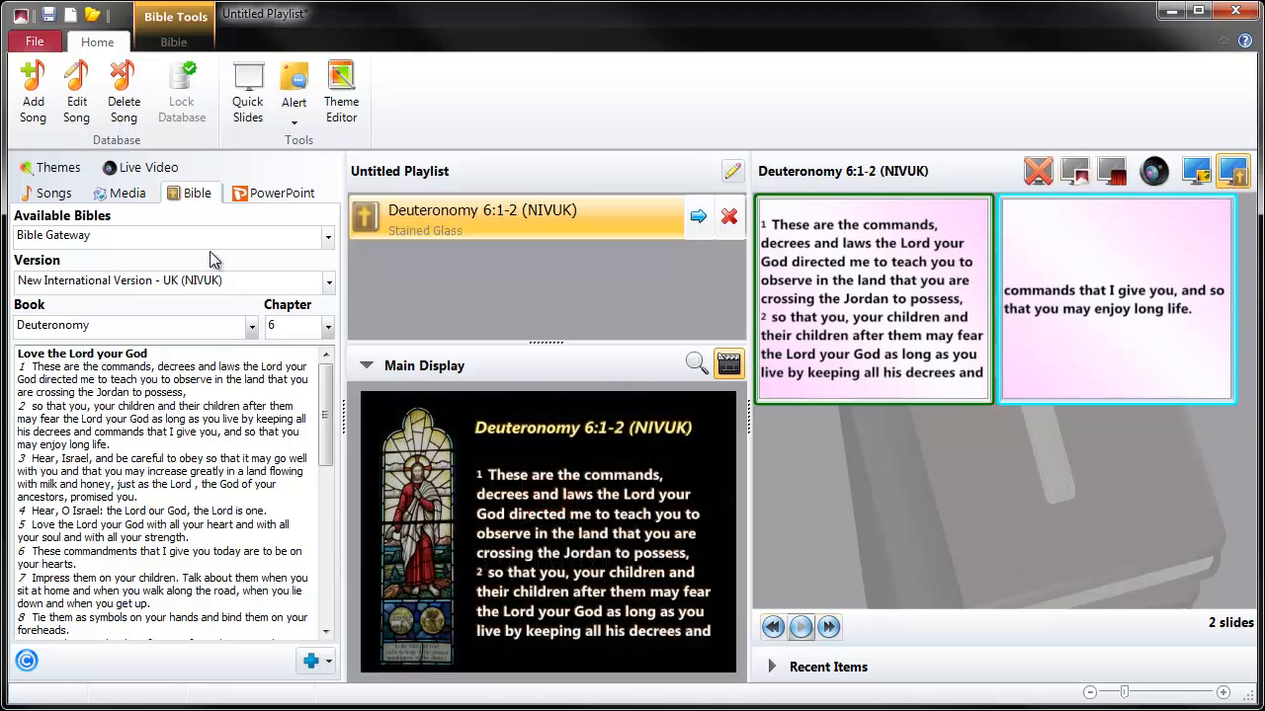
- Apply the Lower 3rd Alpha theme from the Themes Library to the Deuteronomy 6:1-2 playlist item
{"action": "left_click", "coordinate": [56, 167]}
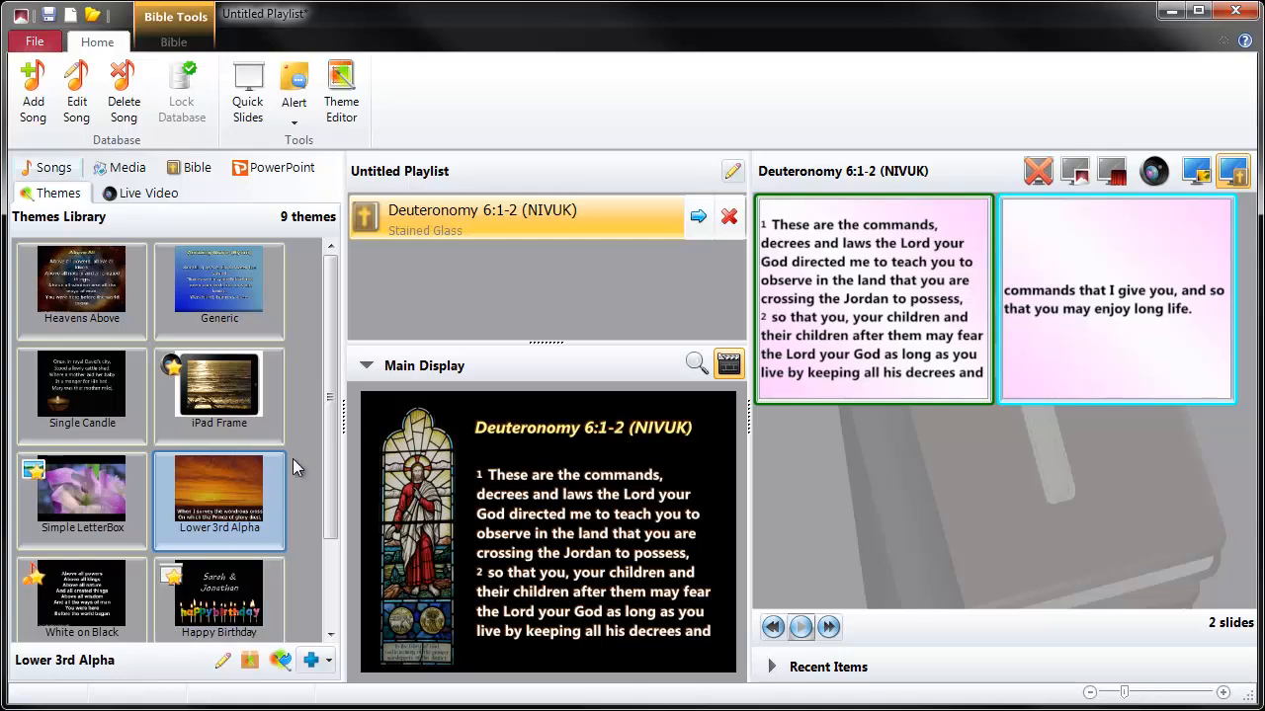
{"action": "left_click_drag", "start_coordinate": [330, 415], "coordinate": [314, 507]}
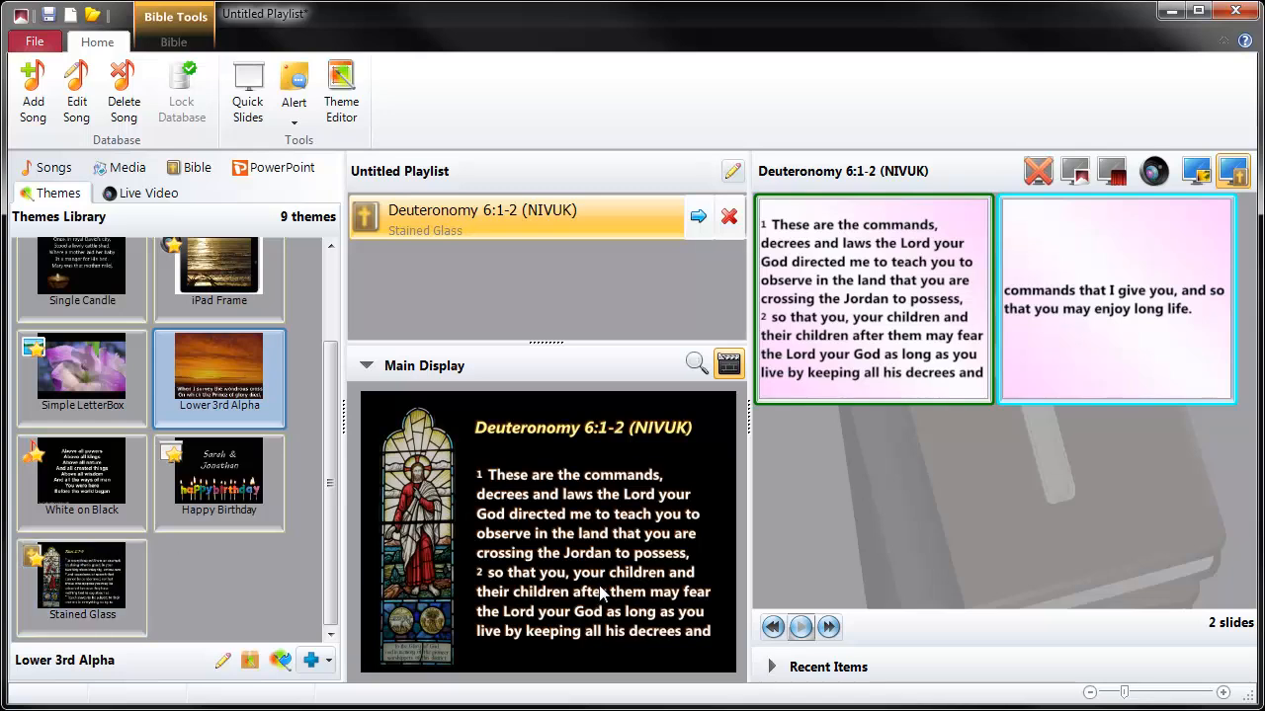
{"action": "left_click_drag", "start_coordinate": [332, 501], "coordinate": [329, 445]}
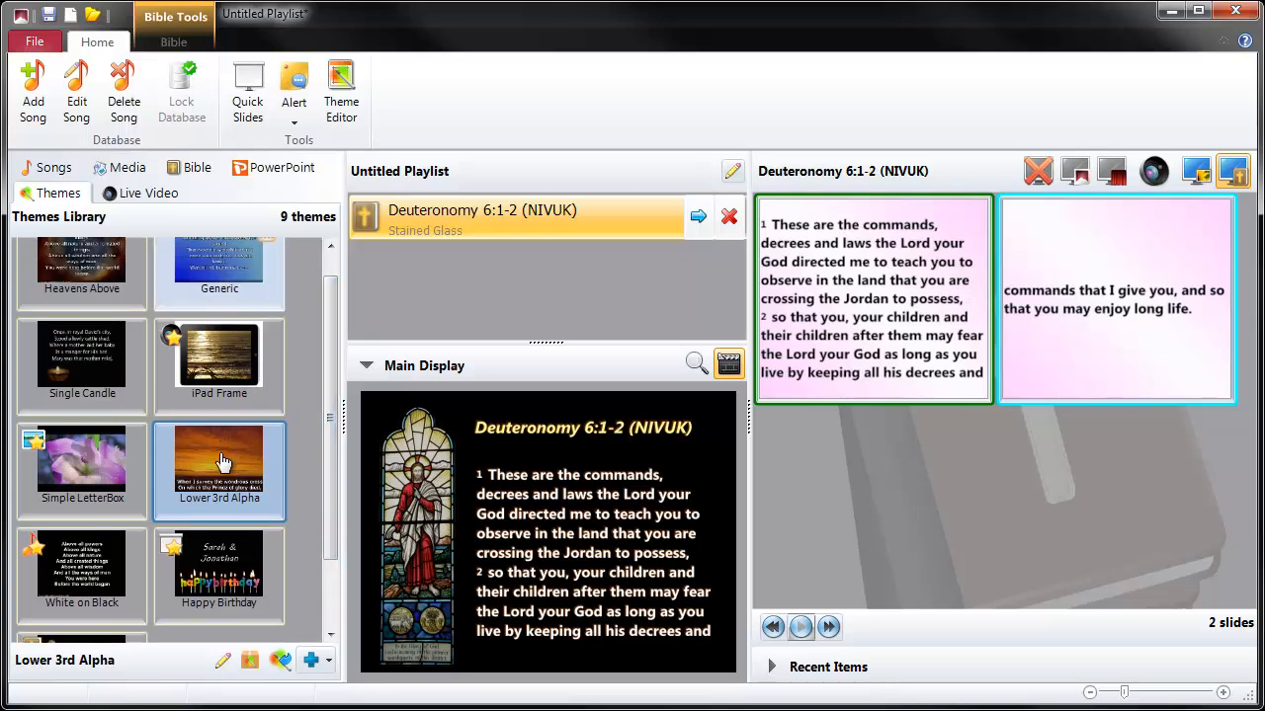
{"action": "left_click_drag", "start_coordinate": [207, 478], "coordinate": [400, 219]}
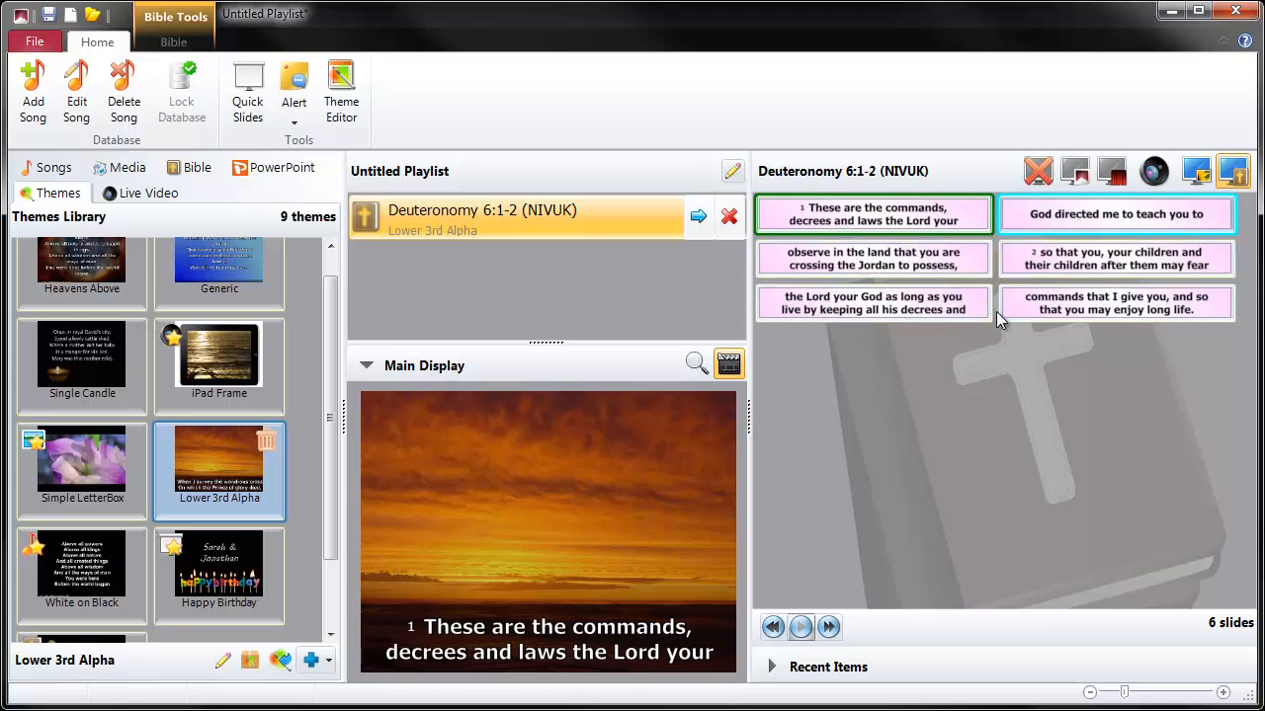
- Present the second through fifth slides of the Deuteronomy passage one after another on the main display
{"action": "left_click", "coordinate": [1027, 229]}
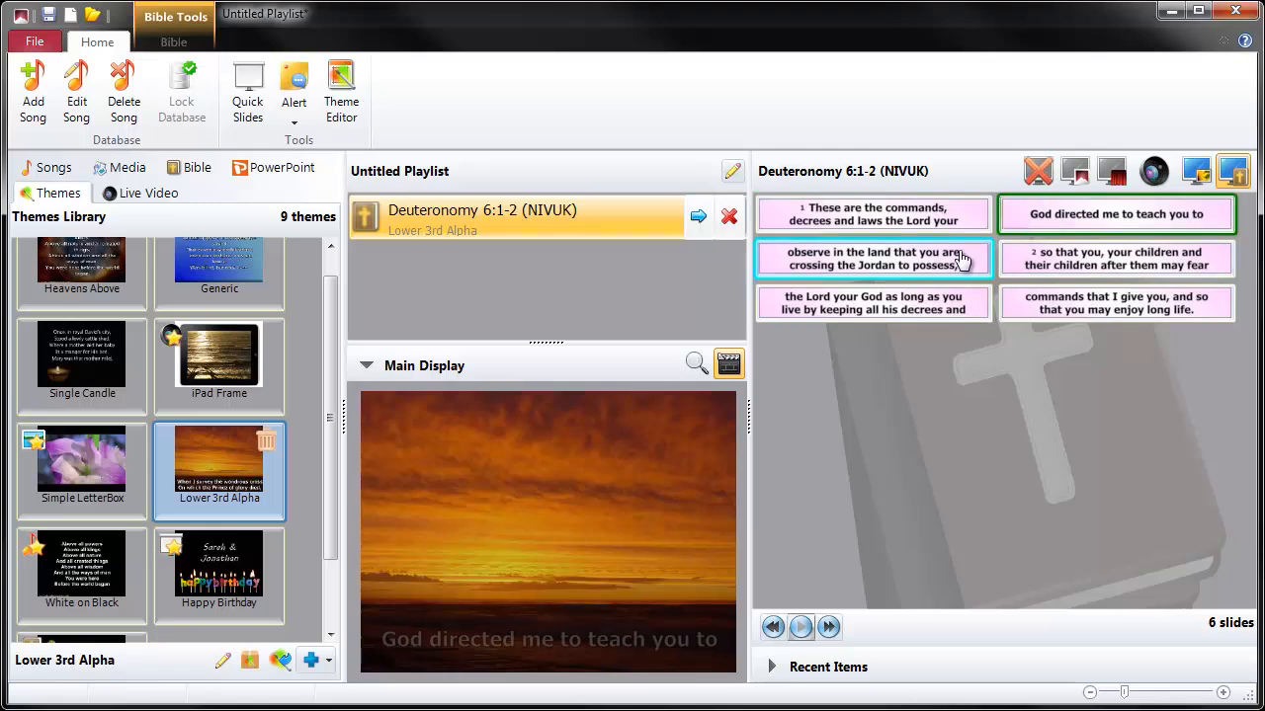
{"action": "left_click", "coordinate": [956, 265]}
{"action": "left_click", "coordinate": [1018, 265]}
{"action": "left_click", "coordinate": [973, 304]}
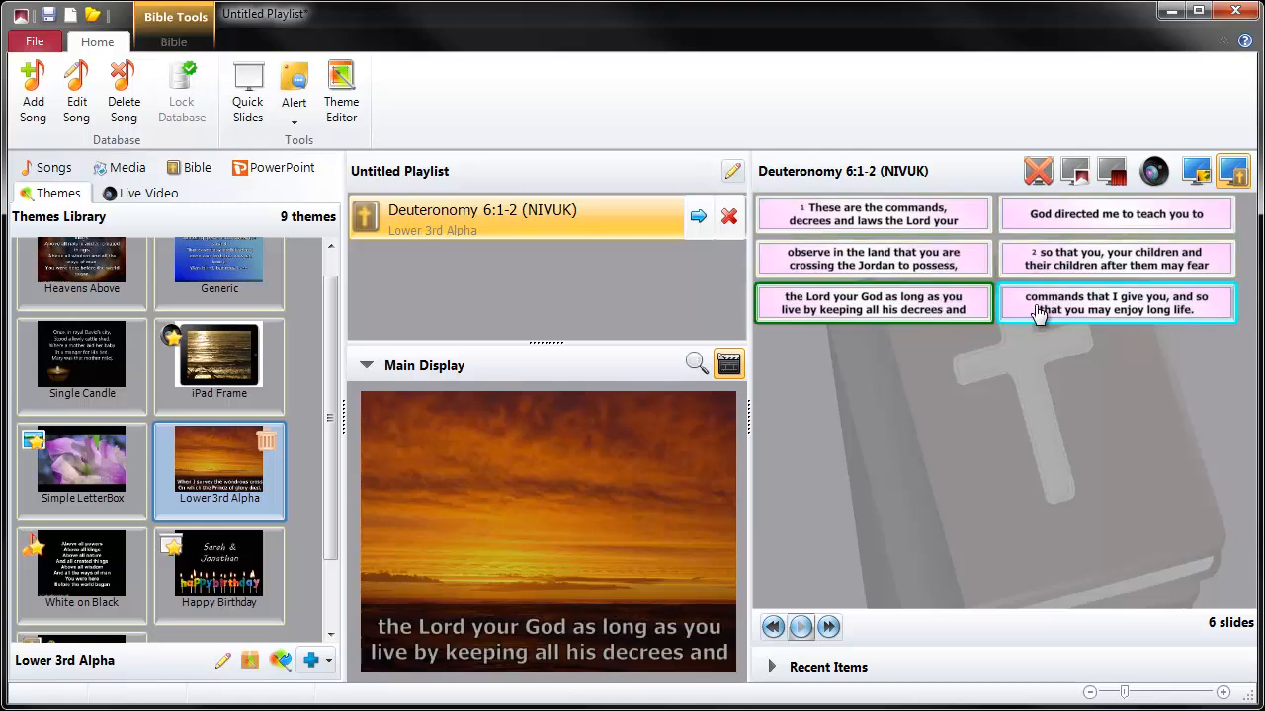
- Present the last Deuteronomy slide and apply the Heavens Above theme to the Deuteronomy 6:1-2 playlist item
{"action": "left_click", "coordinate": [1040, 312]}
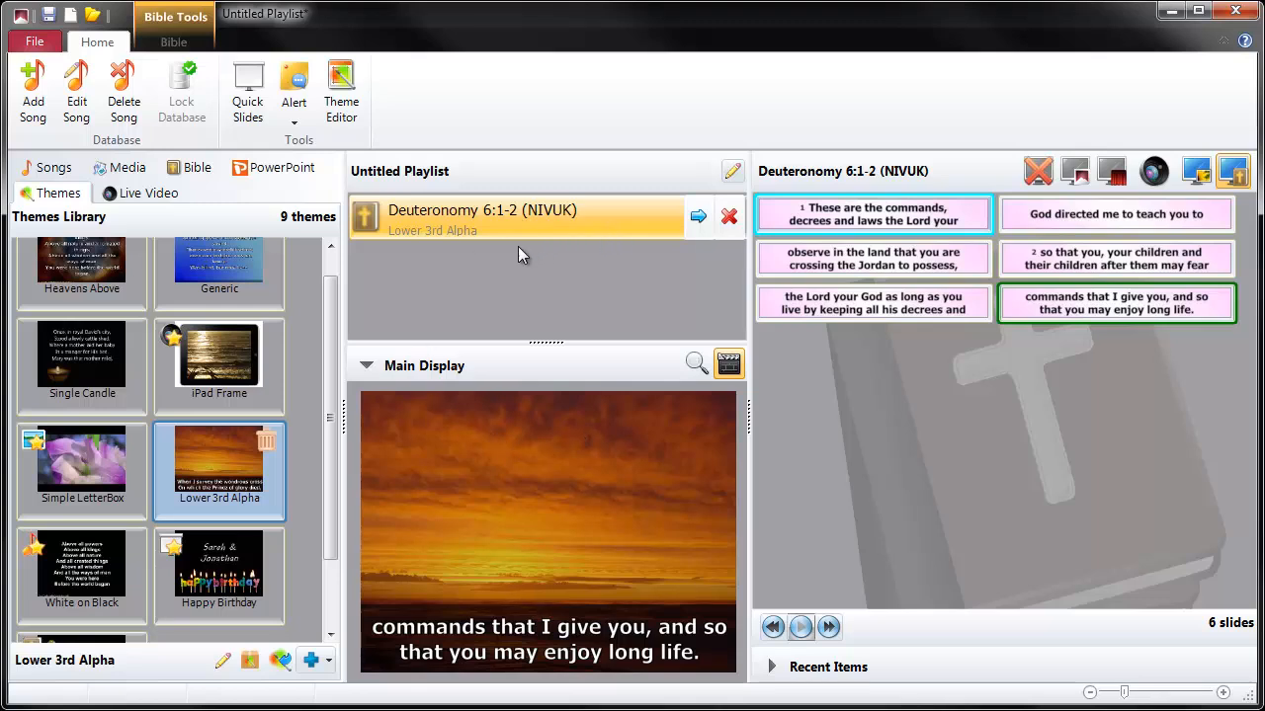
{"action": "scroll", "coordinate": [315, 300], "scroll_direction": "up", "scroll_amount": 1}
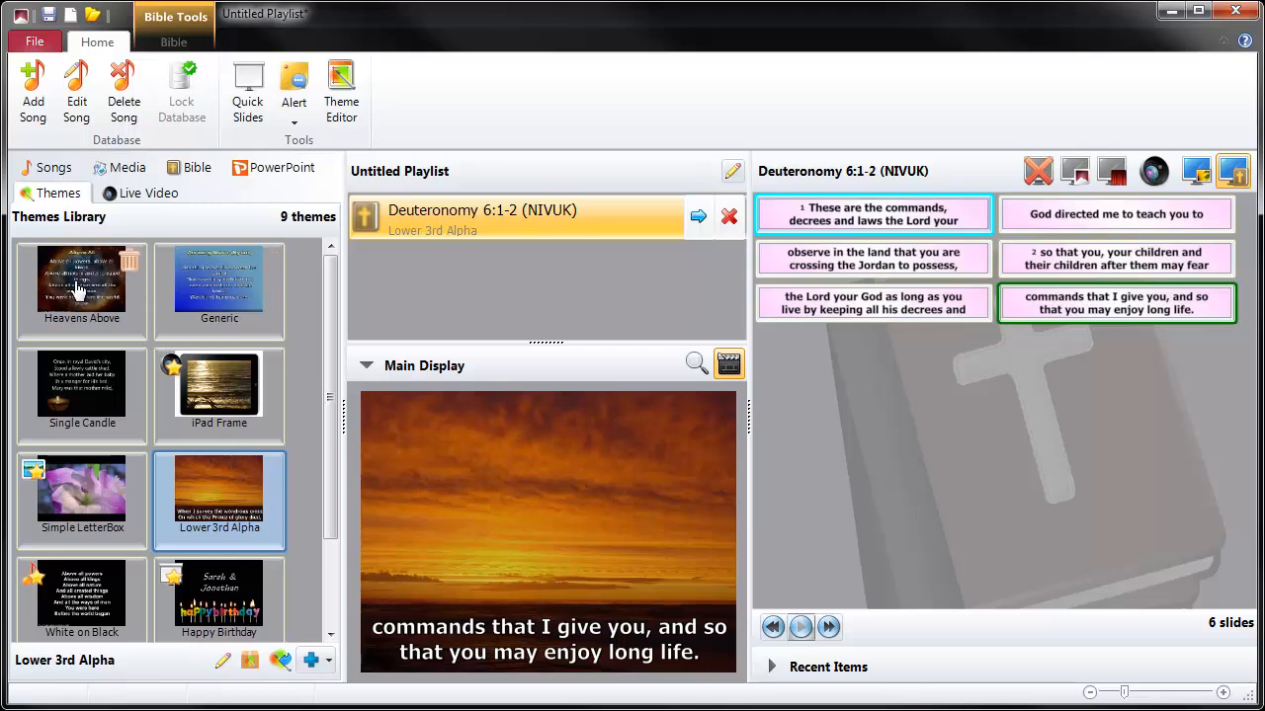
{"action": "left_click_drag", "start_coordinate": [79, 287], "coordinate": [390, 221]}
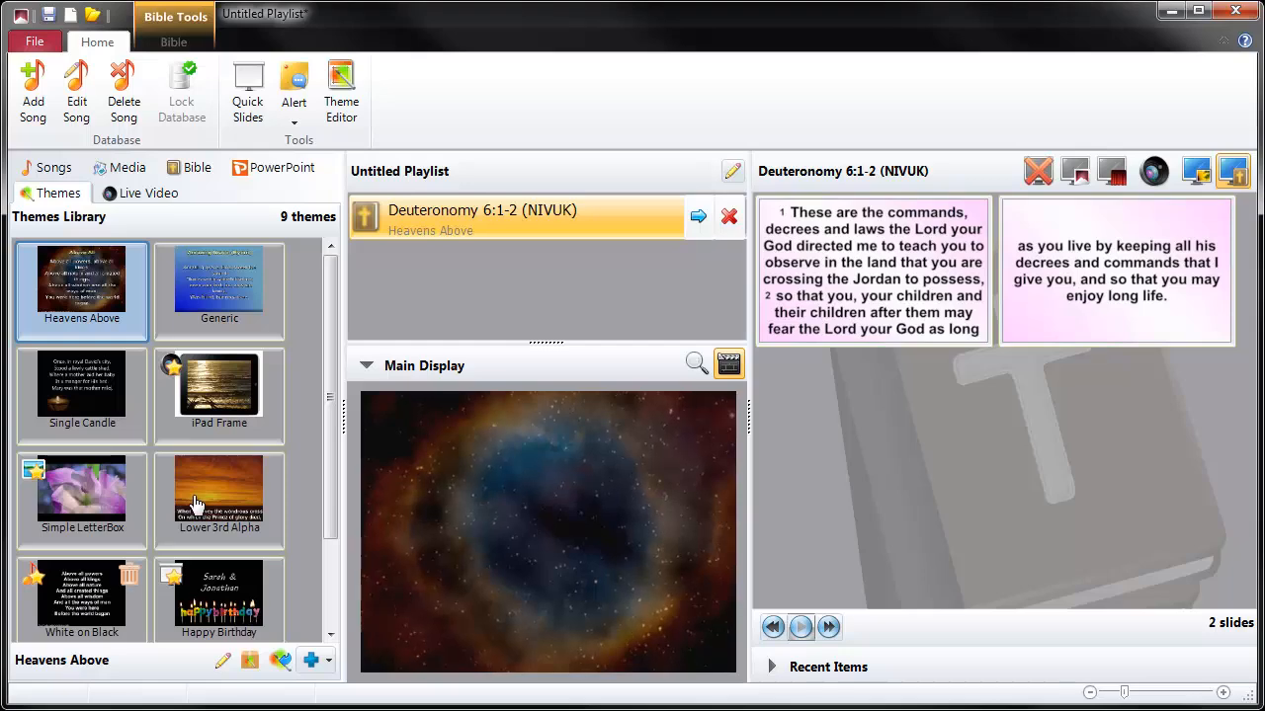
- Apply the White on Black theme to the Deuteronomy 6:1-2 item and present both of its slides, returning to the first
{"action": "left_click_drag", "start_coordinate": [81, 604], "coordinate": [371, 223]}
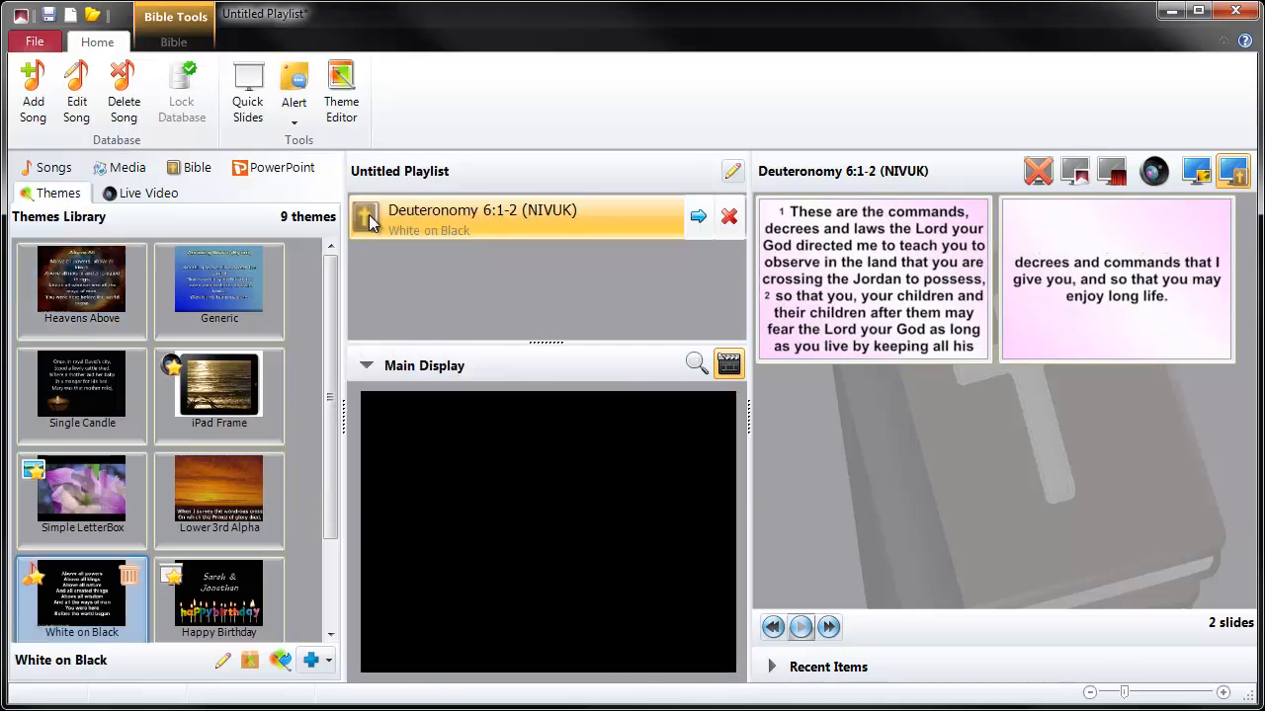
{"action": "left_click", "coordinate": [897, 284]}
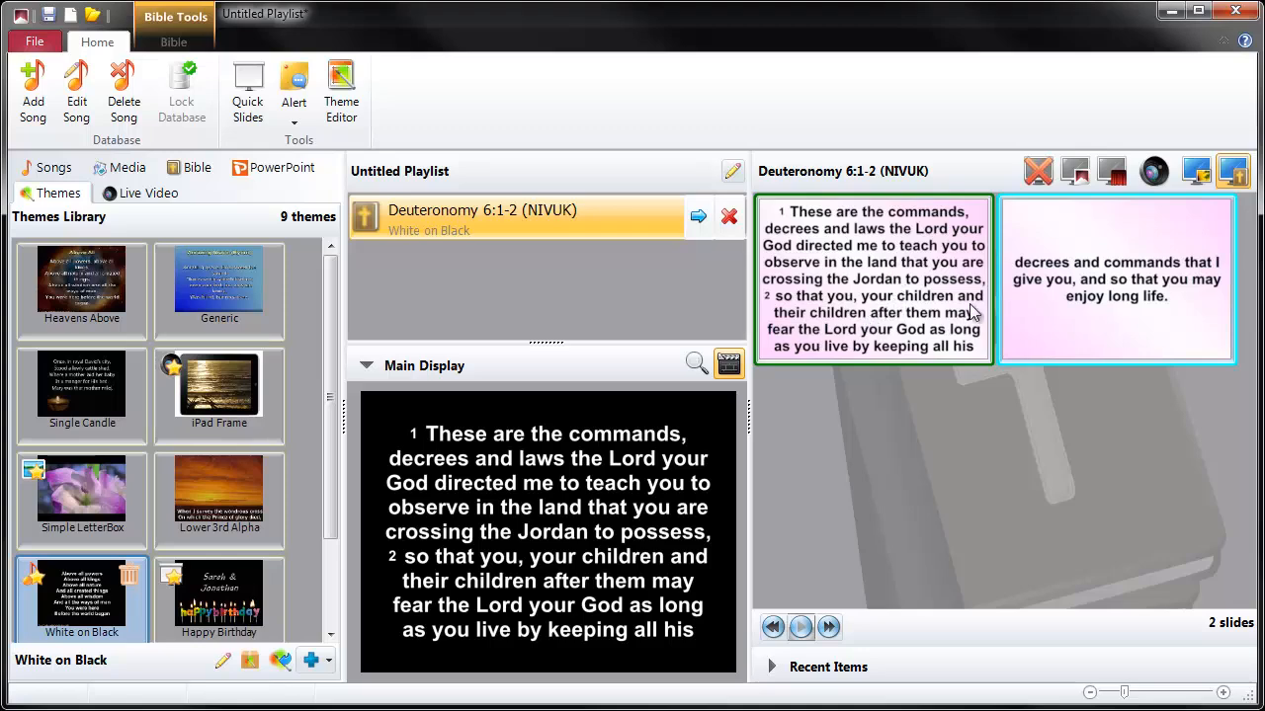
{"action": "left_click", "coordinate": [1094, 289]}
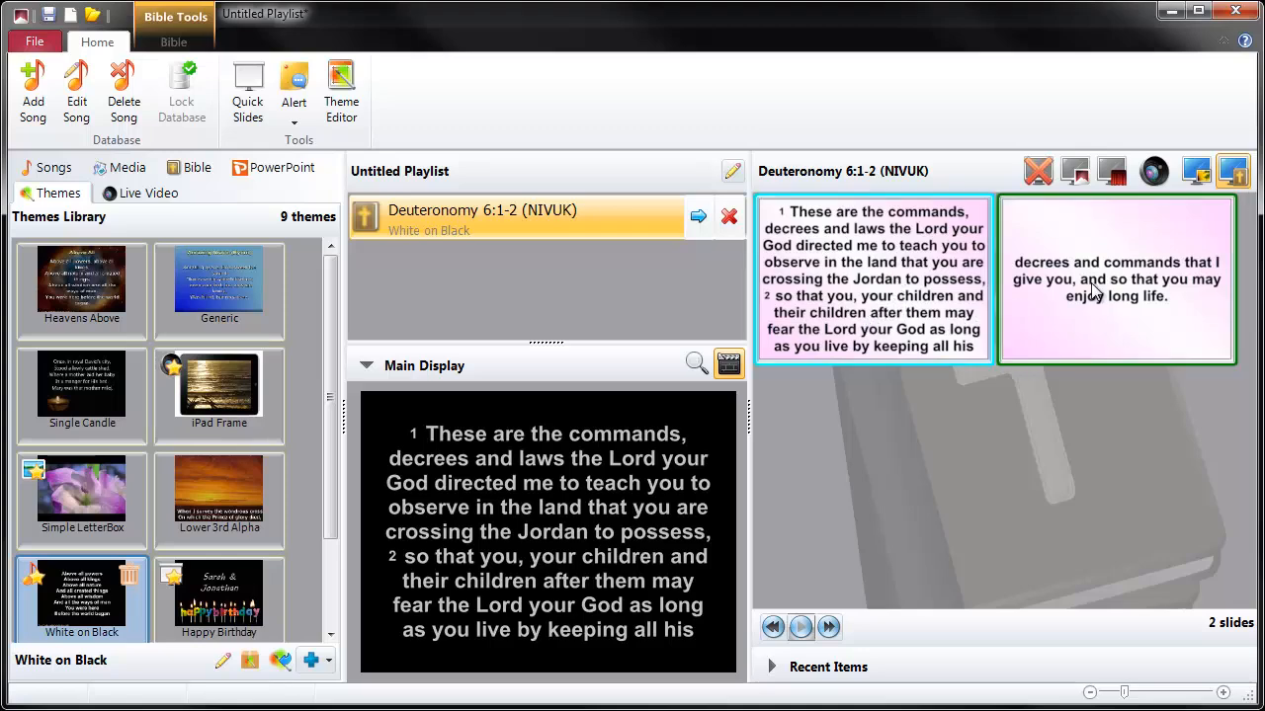
{"action": "left_click", "coordinate": [897, 289]}
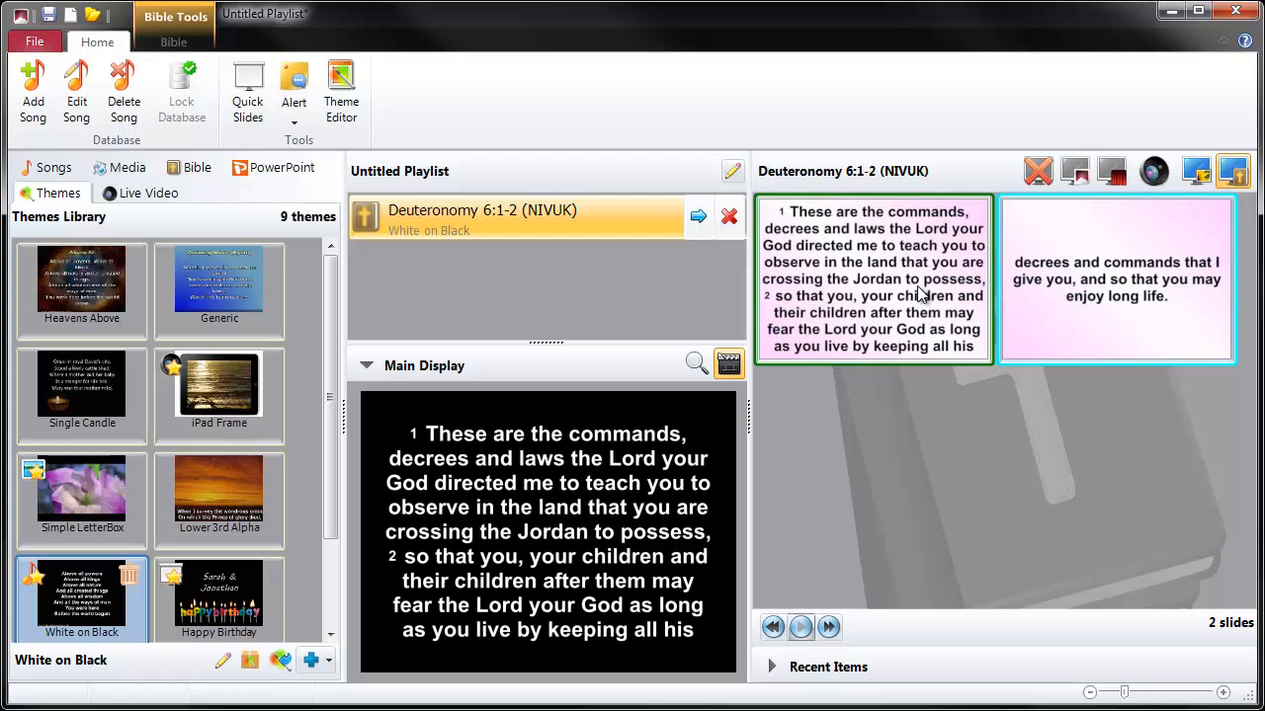
- Add the song Praise My Soul The King Of Heaven to the playlist and present it on the main display
{"action": "left_click", "coordinate": [44, 168]}
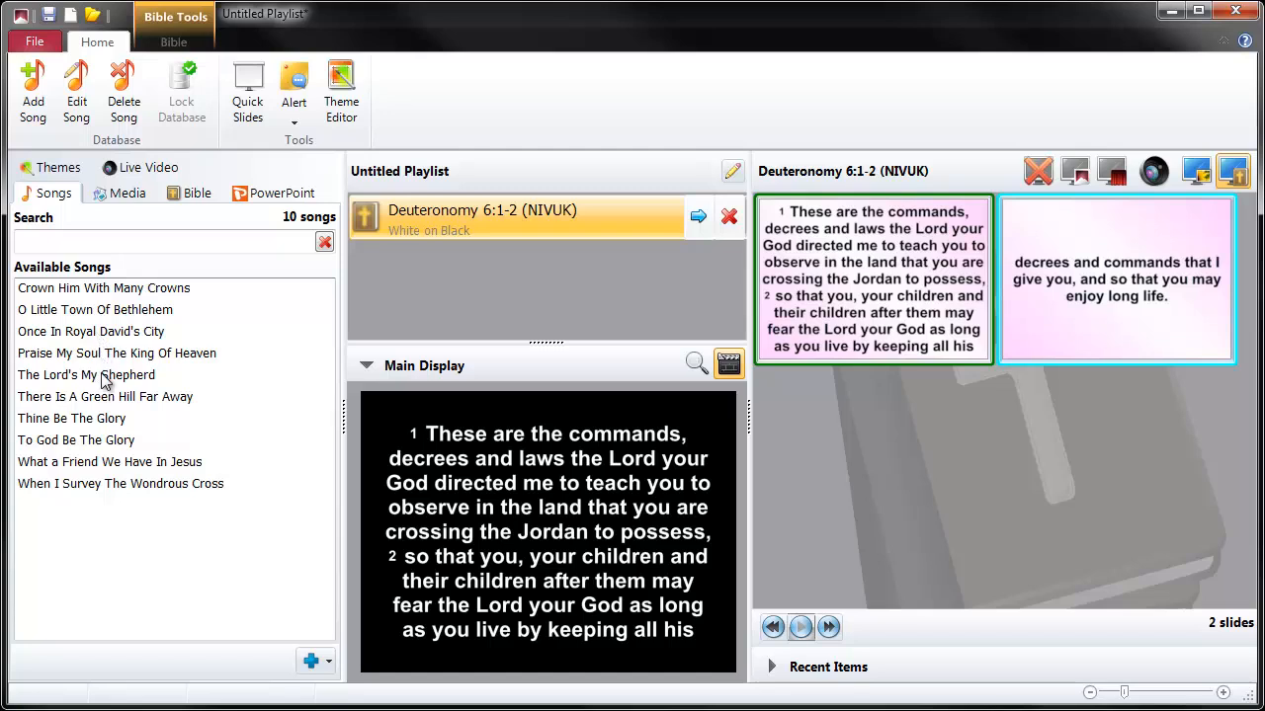
{"action": "left_click_drag", "start_coordinate": [101, 355], "coordinate": [402, 284]}
{"action": "left_click", "coordinate": [697, 267]}
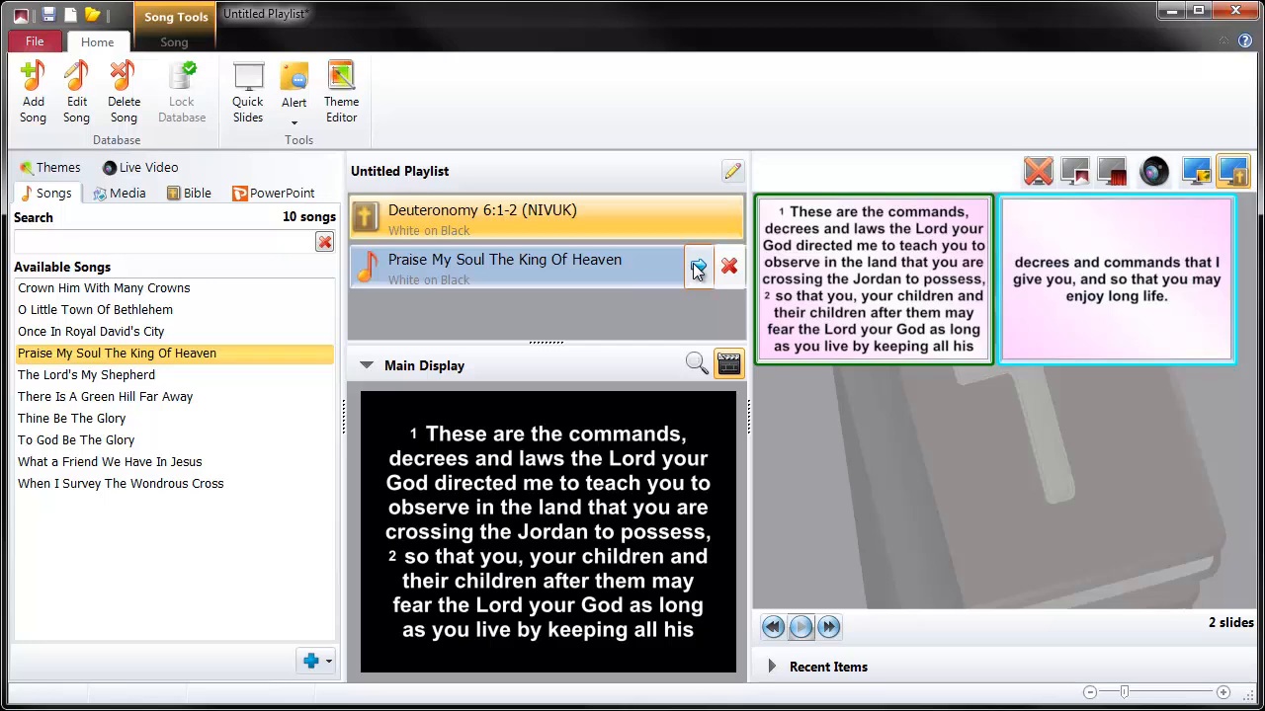
{"action": "left_click", "coordinate": [697, 267]}
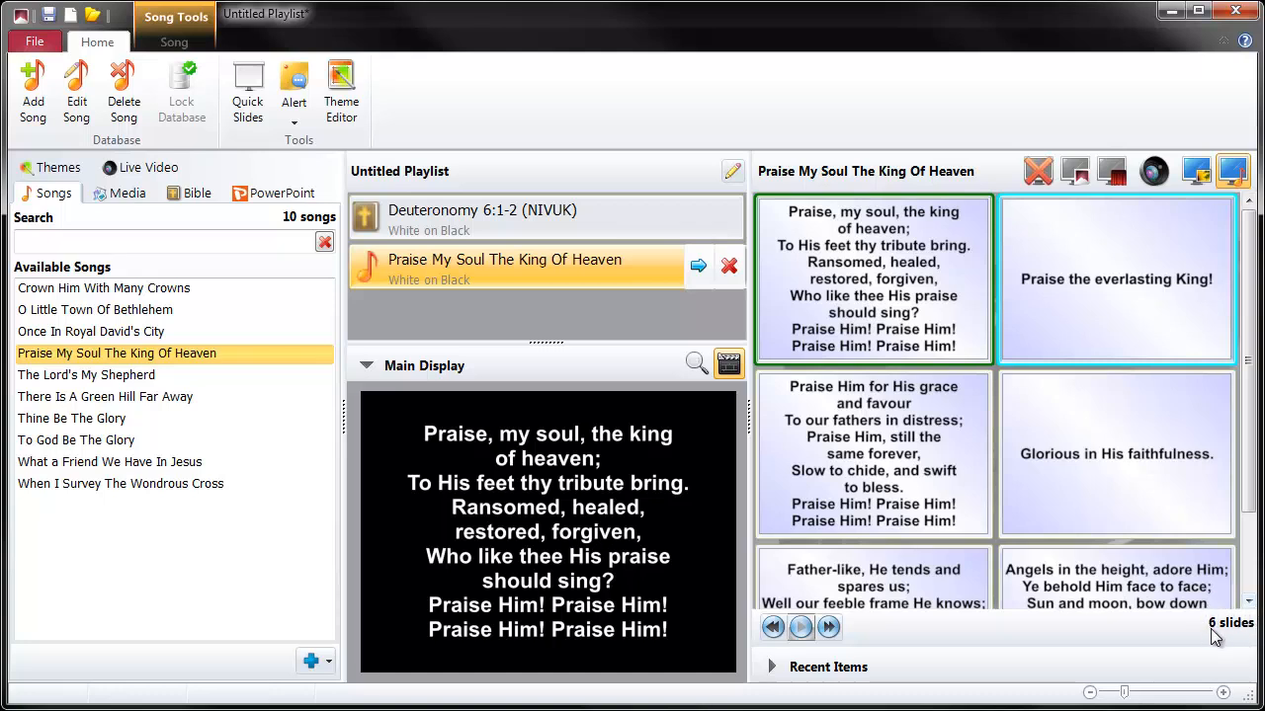
- Reduce the White on Black theme's body text to font size 8 in the Theme Editor, keeping the song's slides in view, and close the editor
{"action": "left_click", "coordinate": [343, 85]}
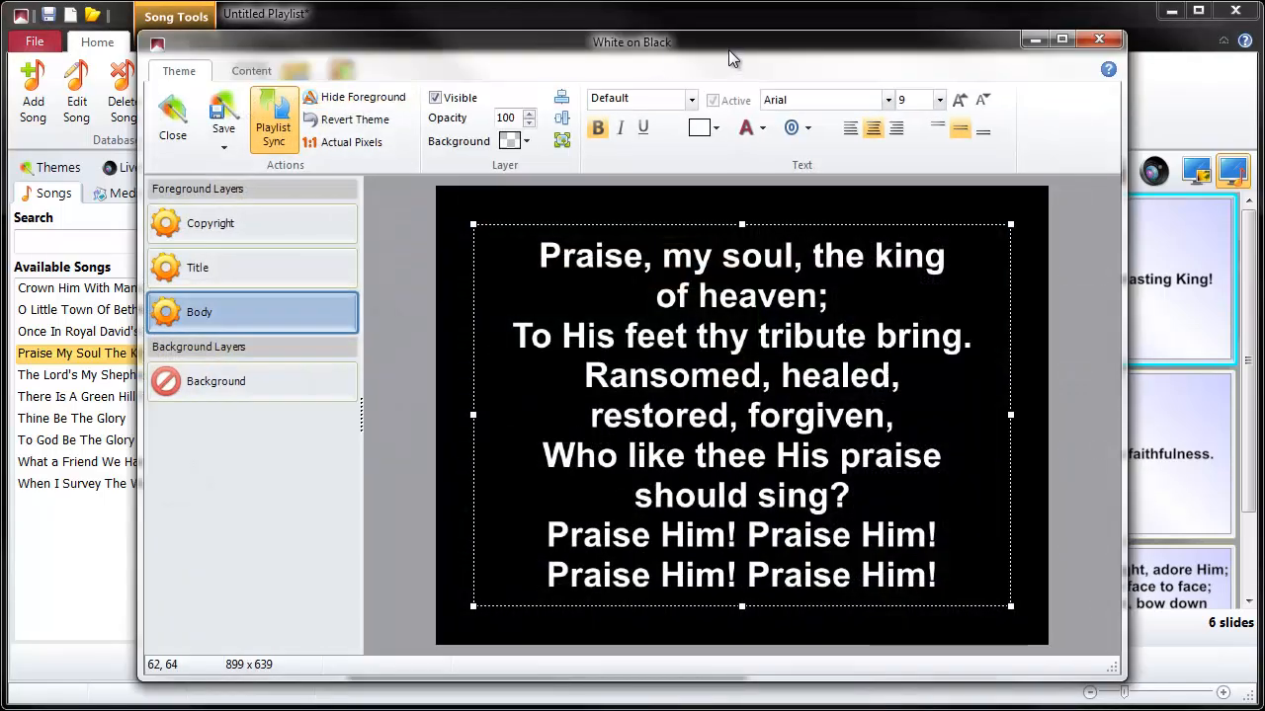
{"action": "left_click_drag", "start_coordinate": [728, 53], "coordinate": [395, 79]}
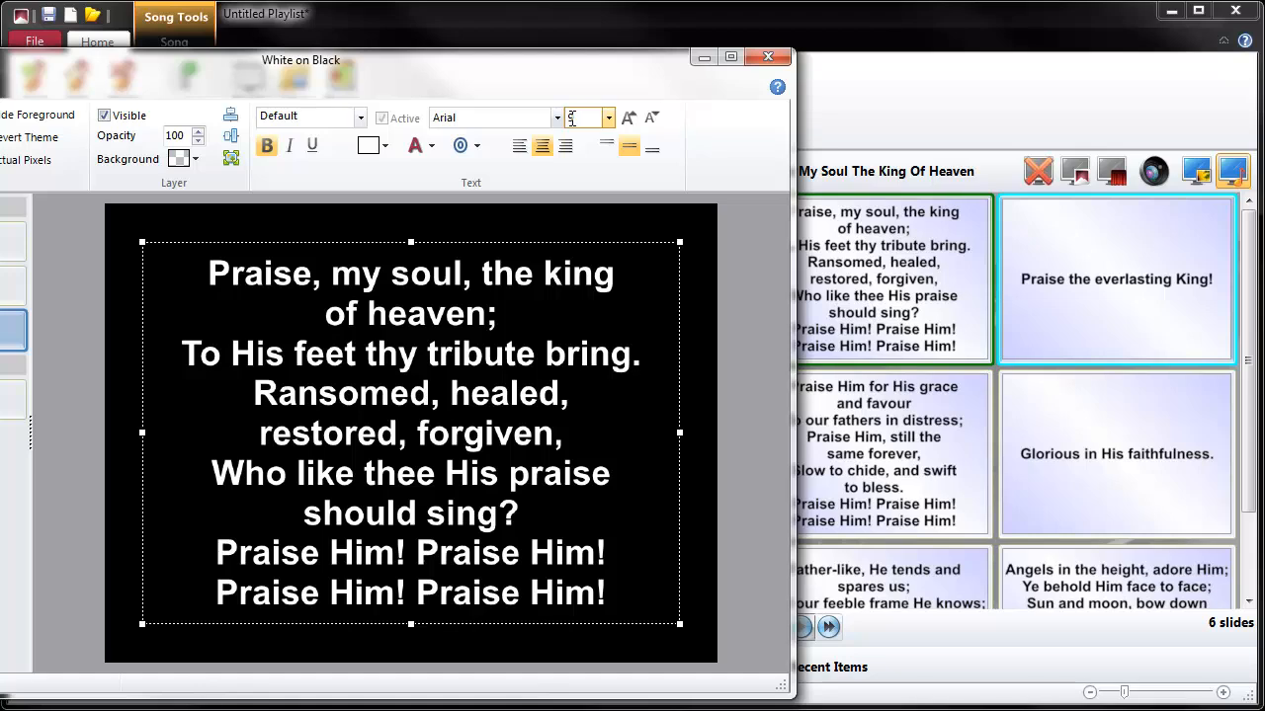
{"action": "left_click", "coordinate": [652, 120]}
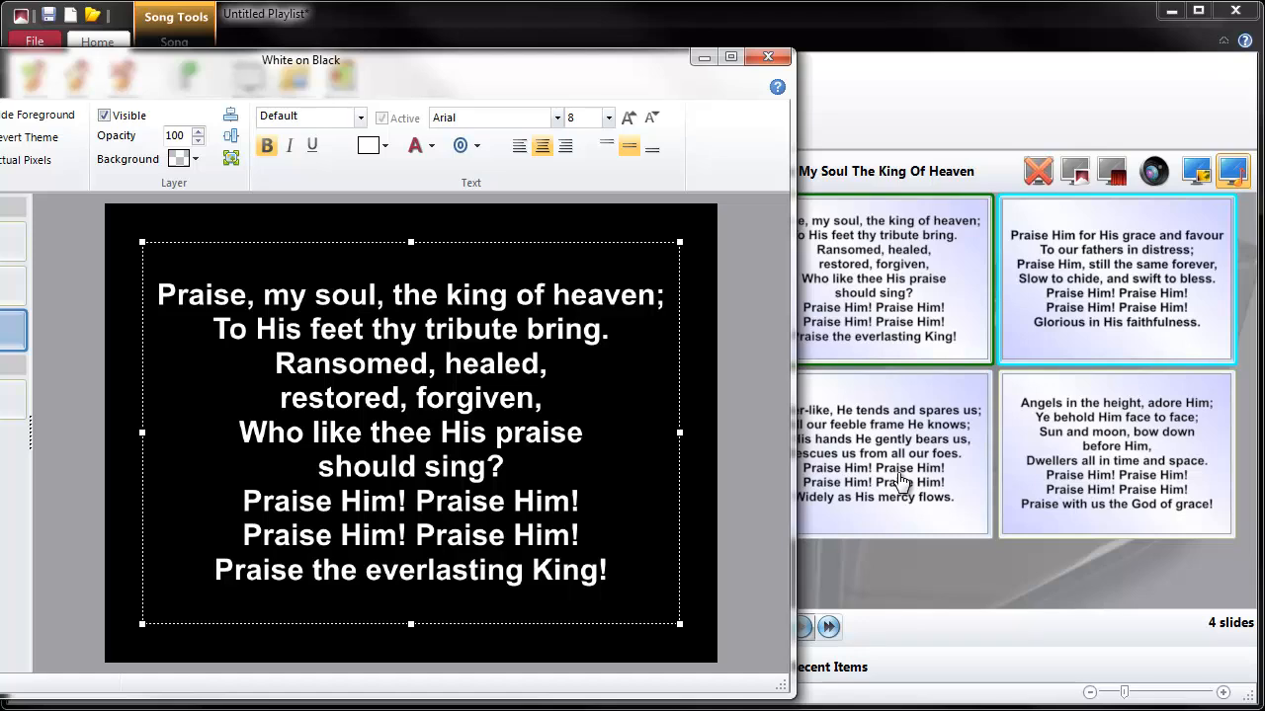
{"action": "left_click", "coordinate": [777, 56]}
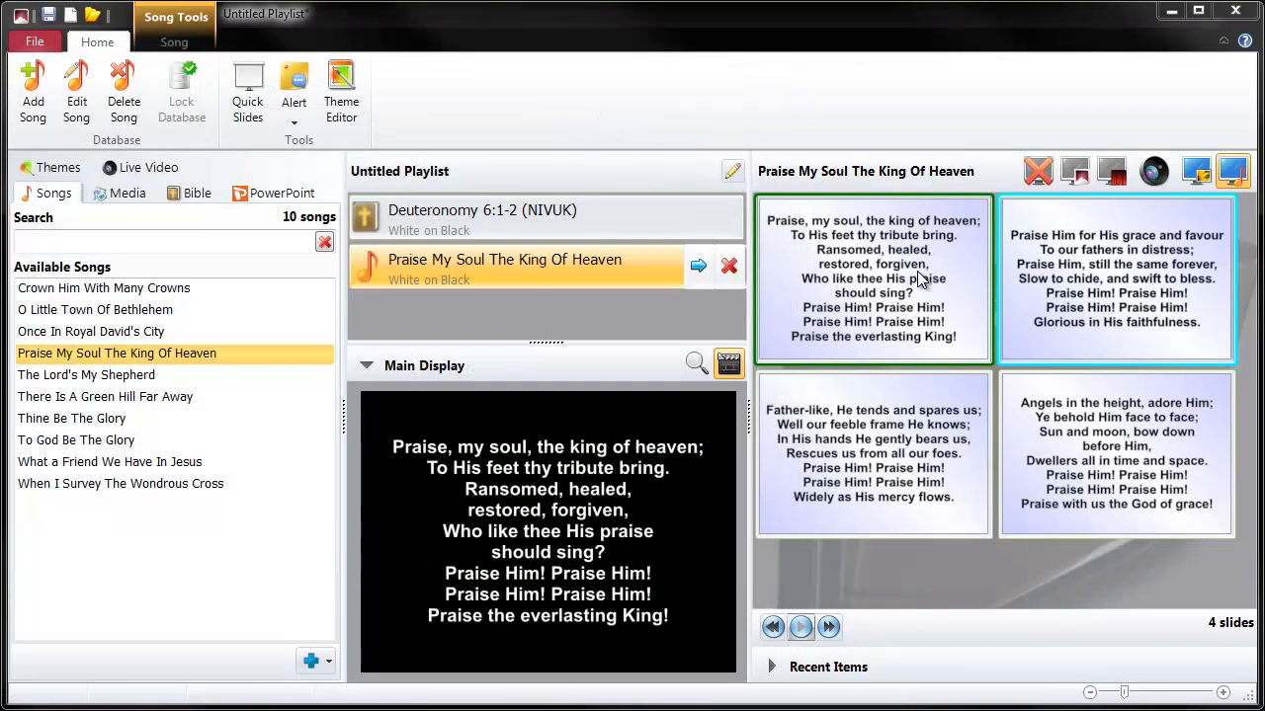
- Present the song's remaining slides one after another on the main display and return to its first slide
{"action": "key", "text": "Right"}
{"action": "left_click", "coordinate": [933, 423]}
{"action": "left_click", "coordinate": [1076, 435]}
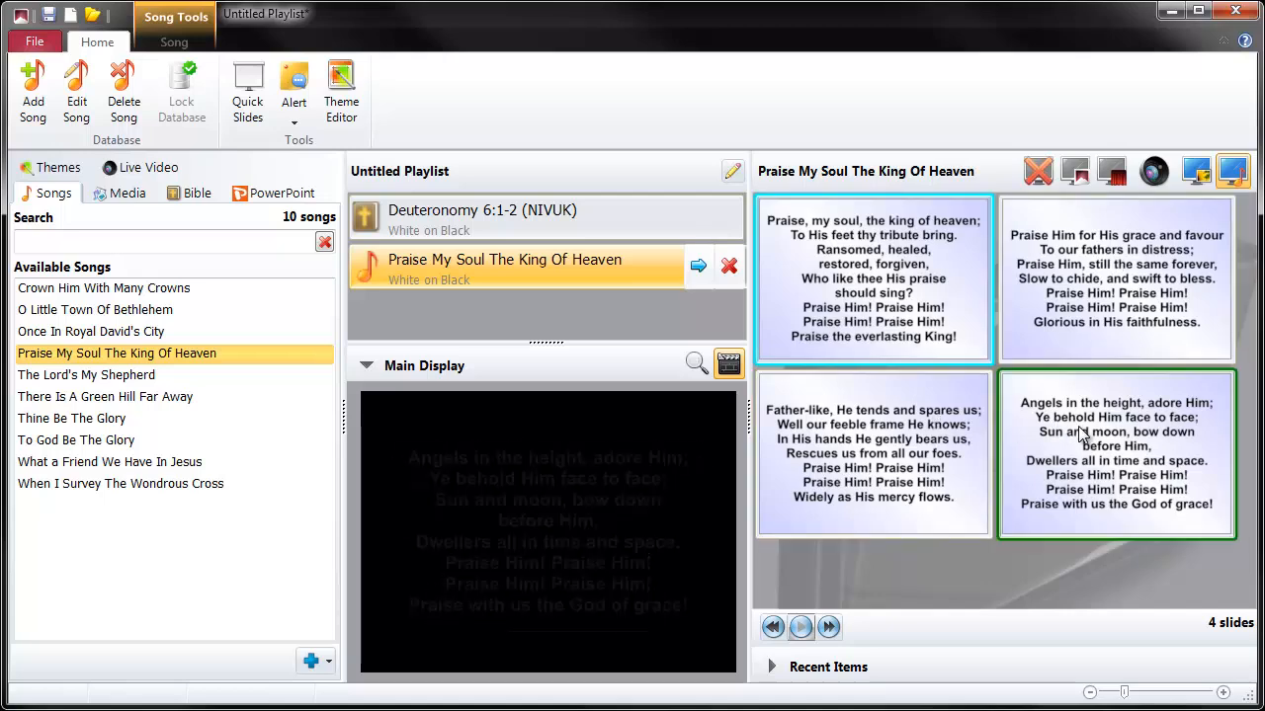
{"action": "left_click", "coordinate": [887, 297]}
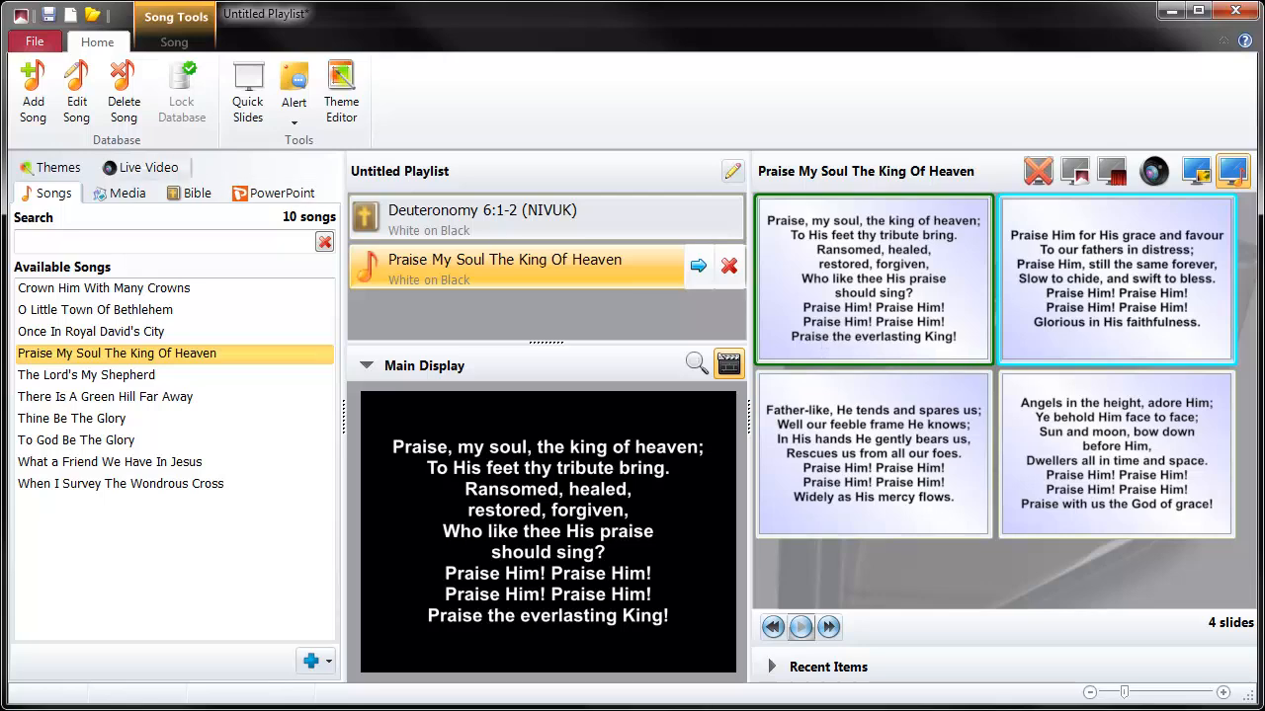
- Open the theme options to examine the default themes for each playlist item type
{"action": "left_click", "coordinate": [35, 39]}
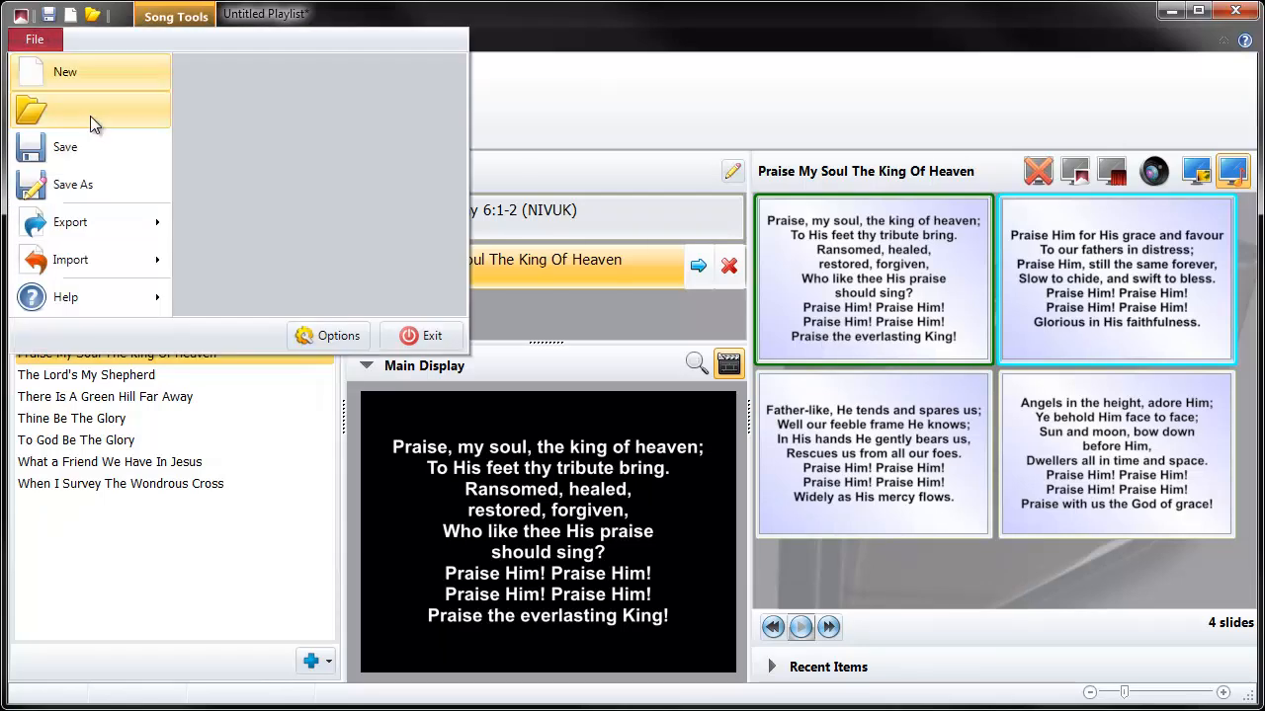
{"action": "left_click", "coordinate": [312, 336]}
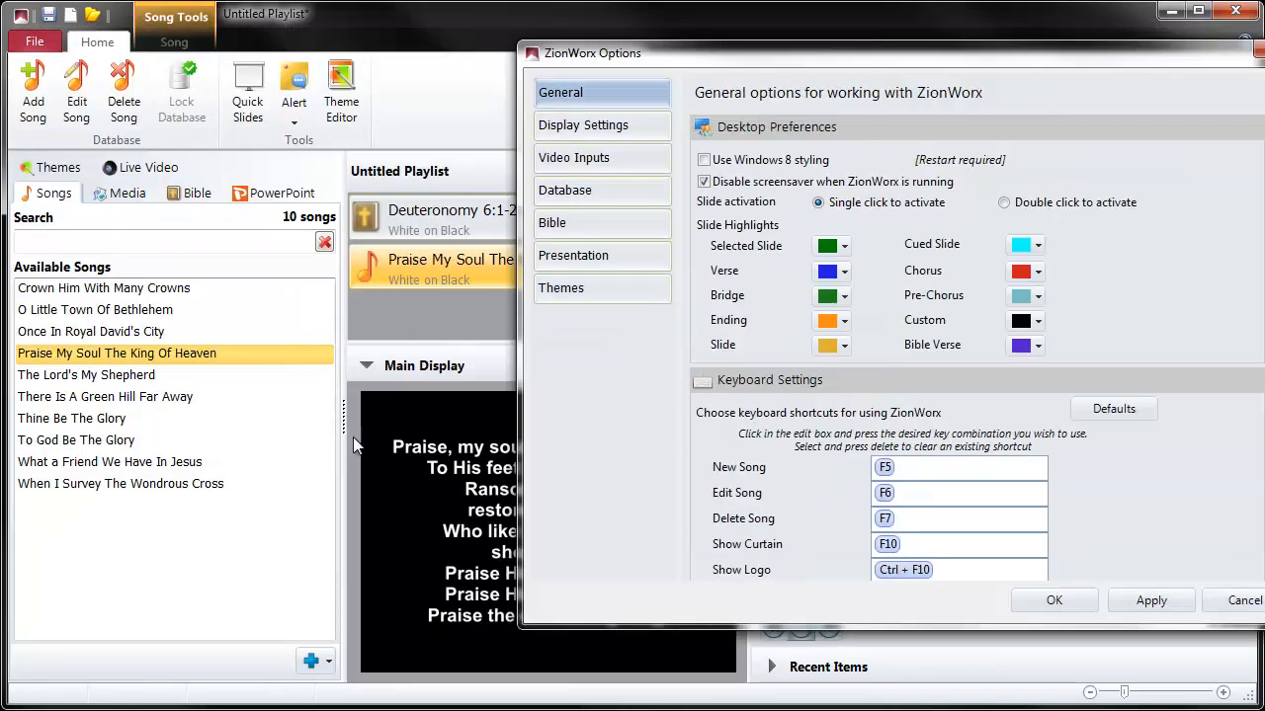
{"action": "left_click", "coordinate": [568, 287]}
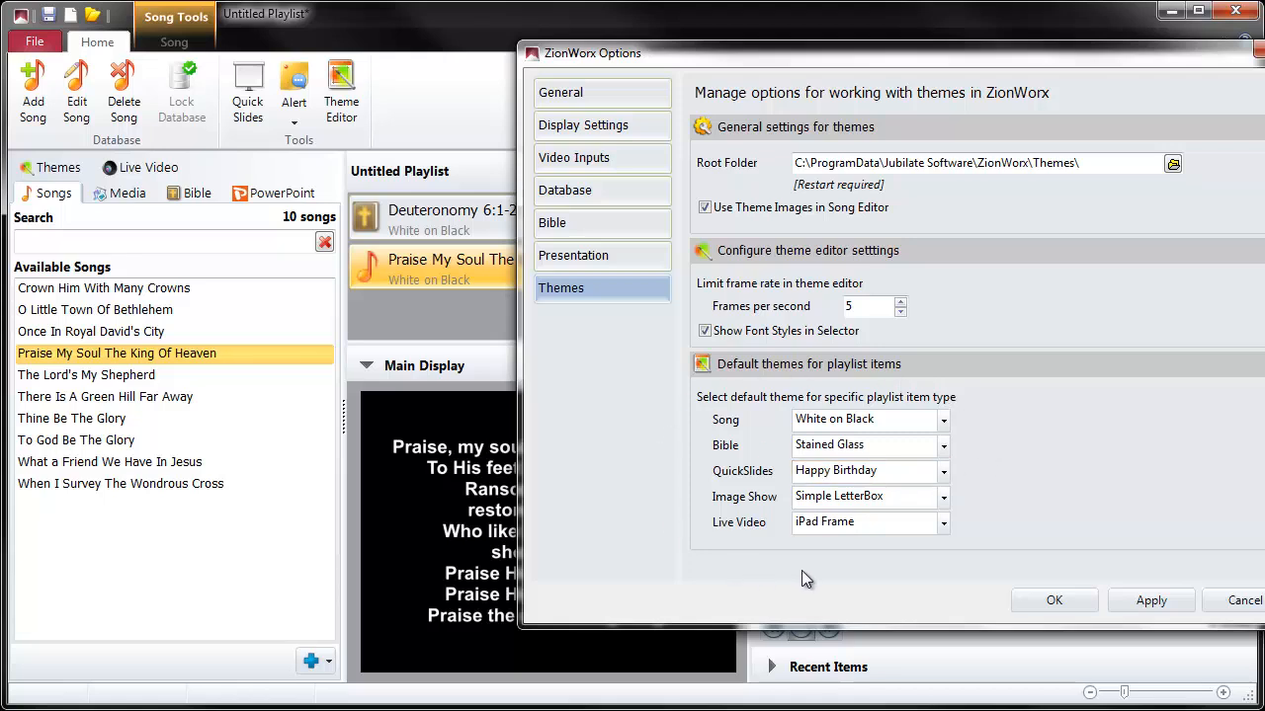